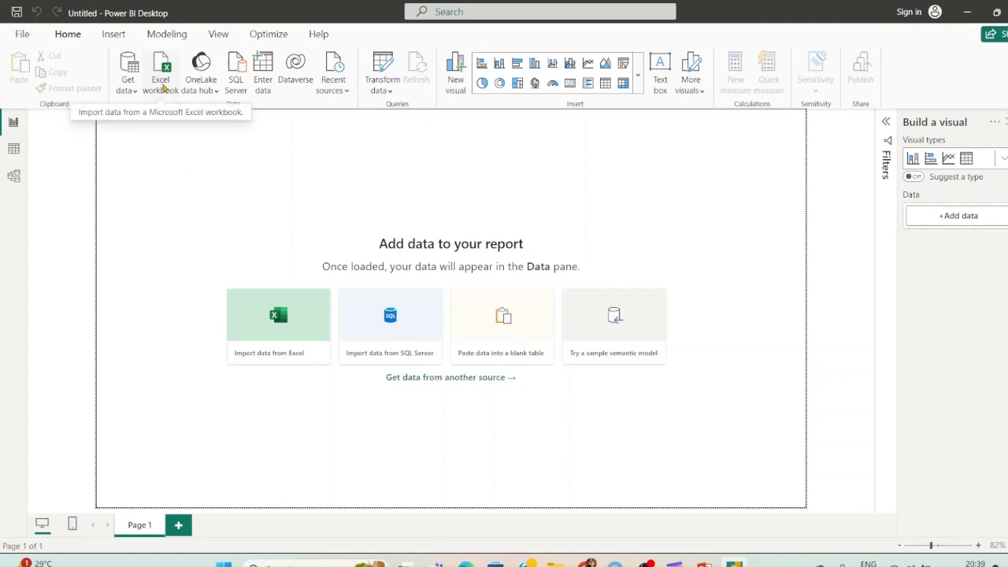
Step: Import the Data sheet from the Excel workbook Sample data PowerBI and load it into the report
left_click(162, 88)
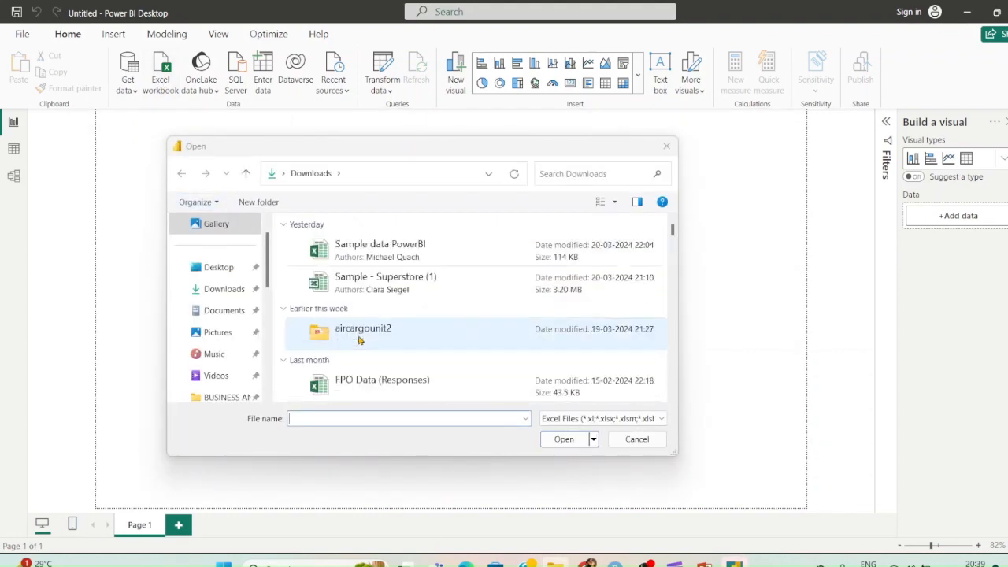
left_click(386, 252)
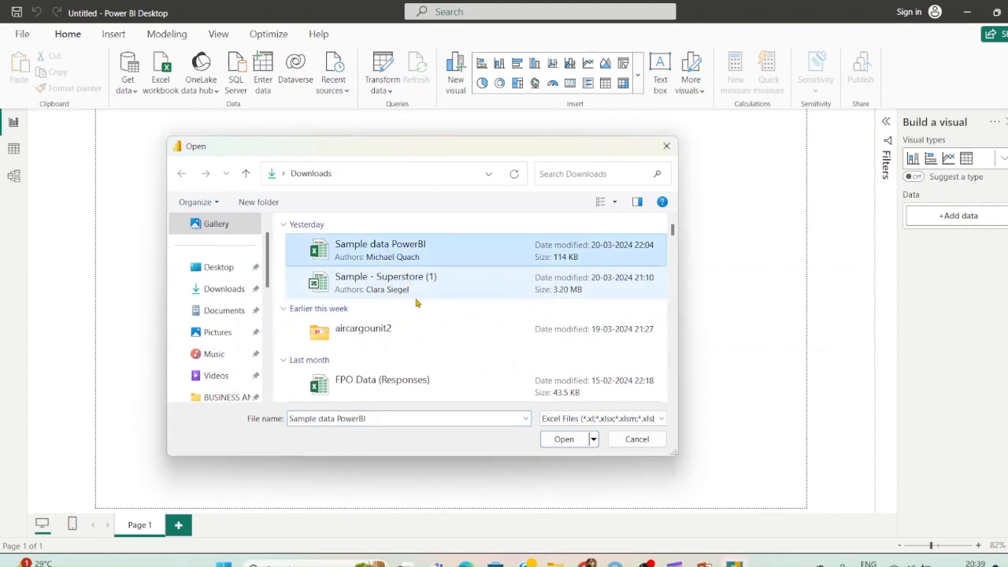
left_click(565, 439)
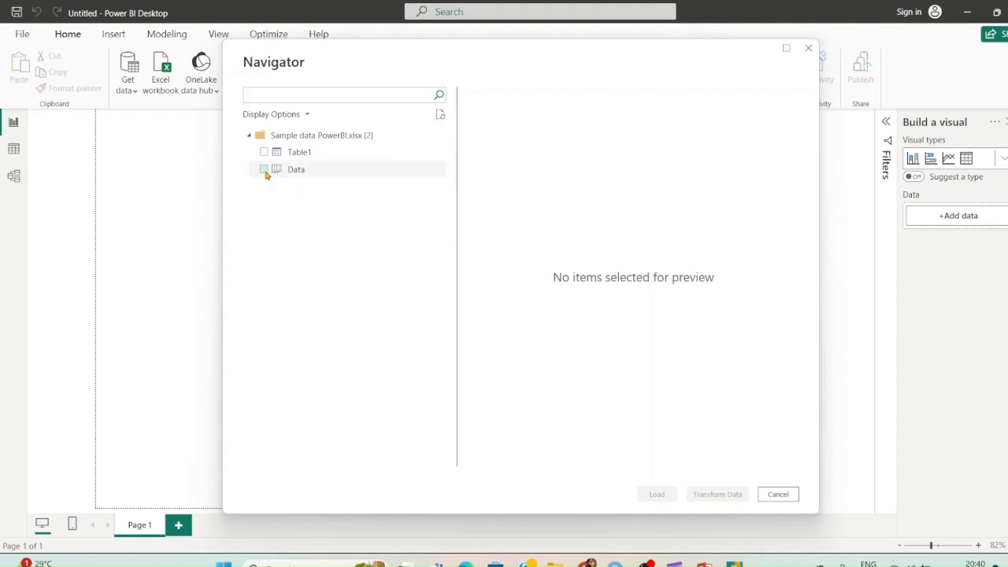
left_click(264, 170)
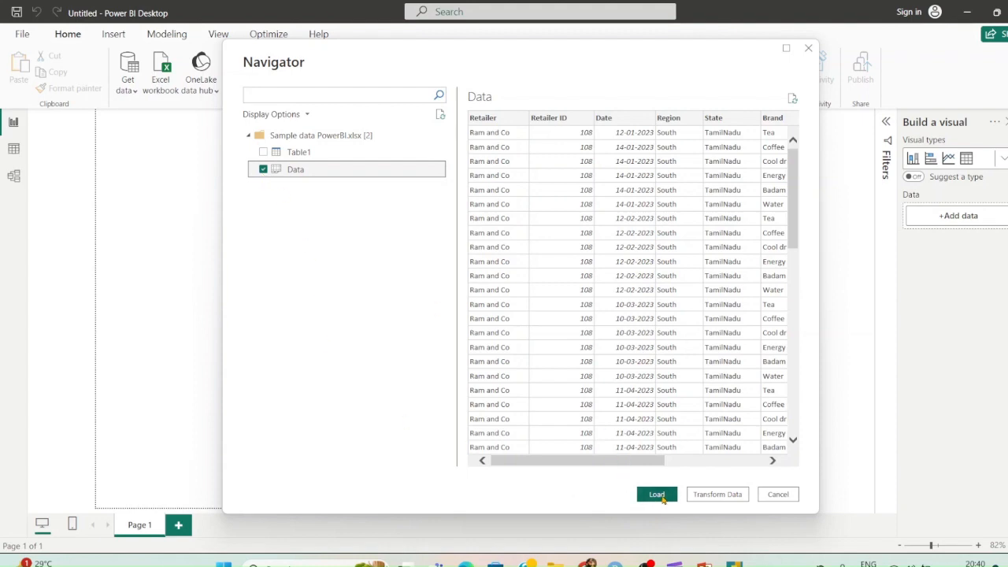
key("alt+Tab")
key("alt+Tab")
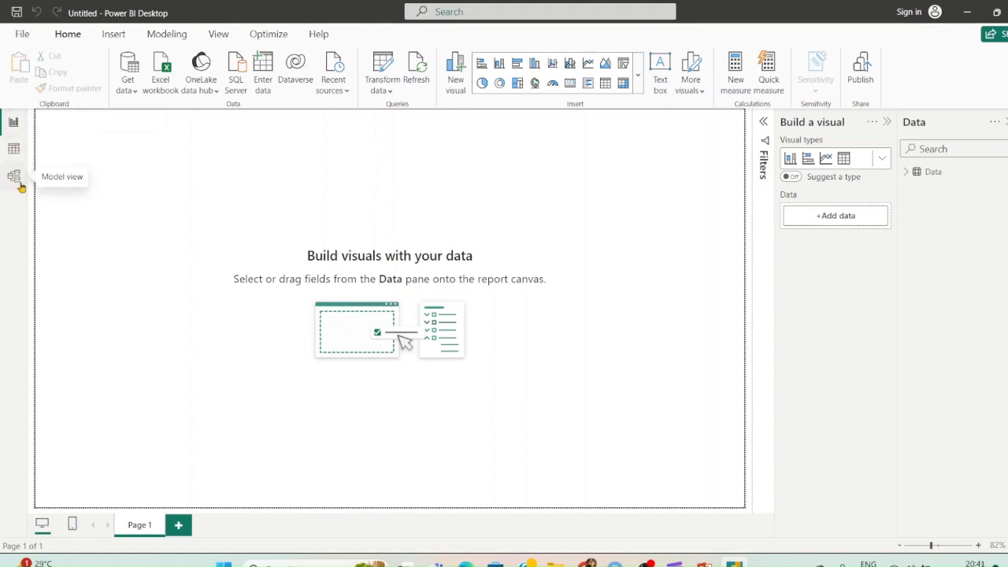
Step: Add a text box along the page's upper edge and stretch it into a banner about 1230 wide and 105 high
left_click(883, 161)
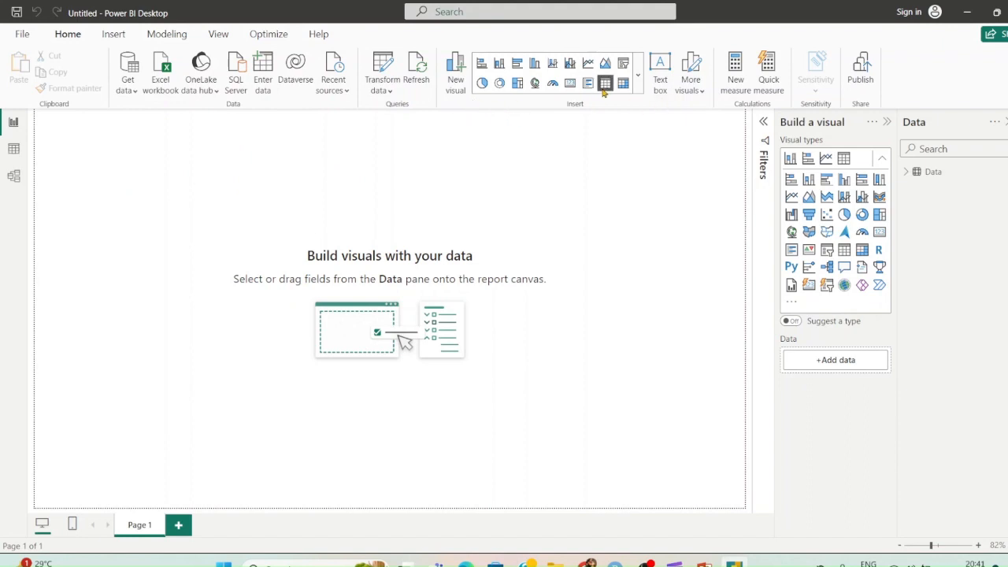
left_click(660, 88)
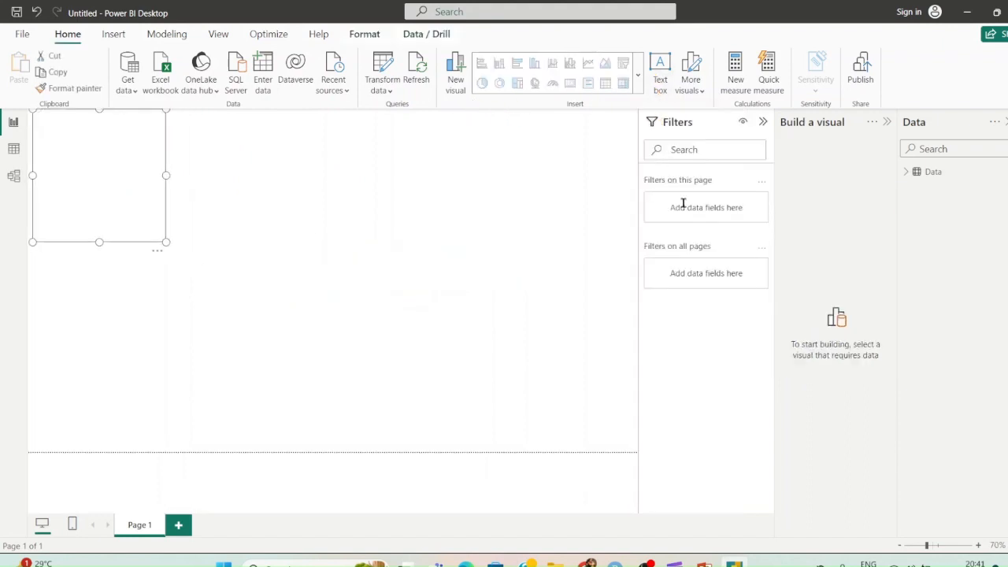
left_click_drag(166, 173, 619, 169)
left_click_drag(323, 244, 325, 159)
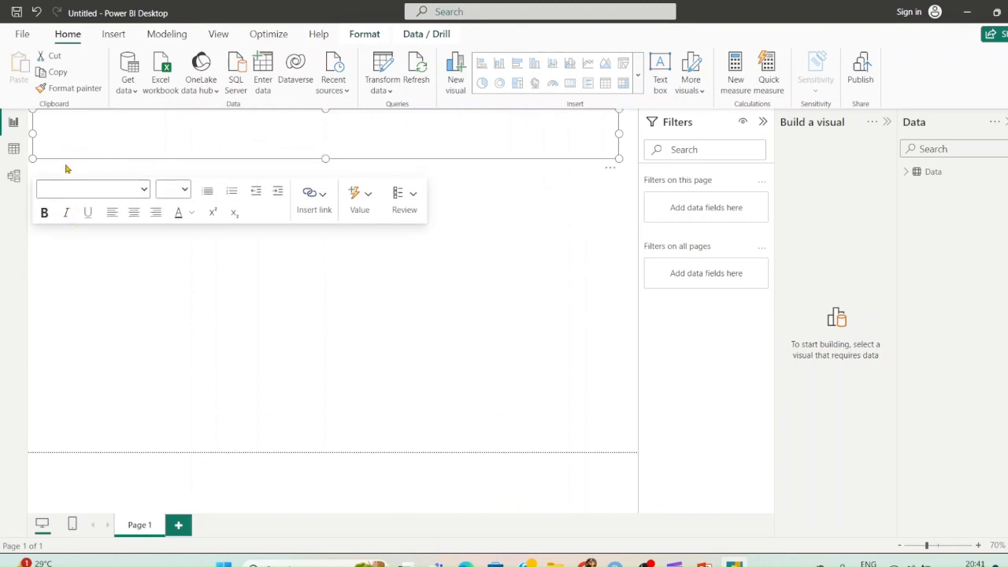
Step: Enter the heading BAR CHART in the text box and format it in Arial, size 28
left_click(56, 126)
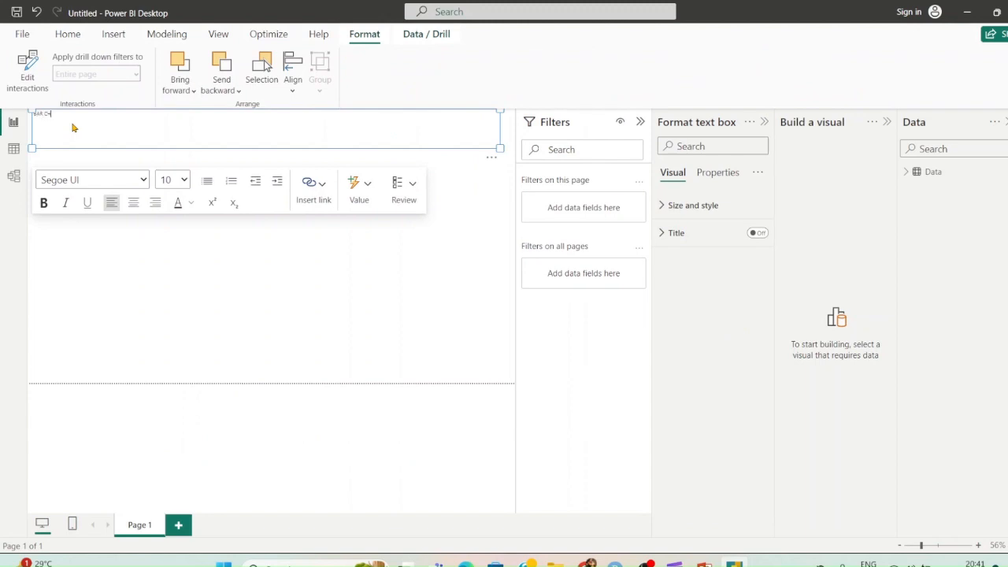
key("ctrl+a")
left_click(144, 180)
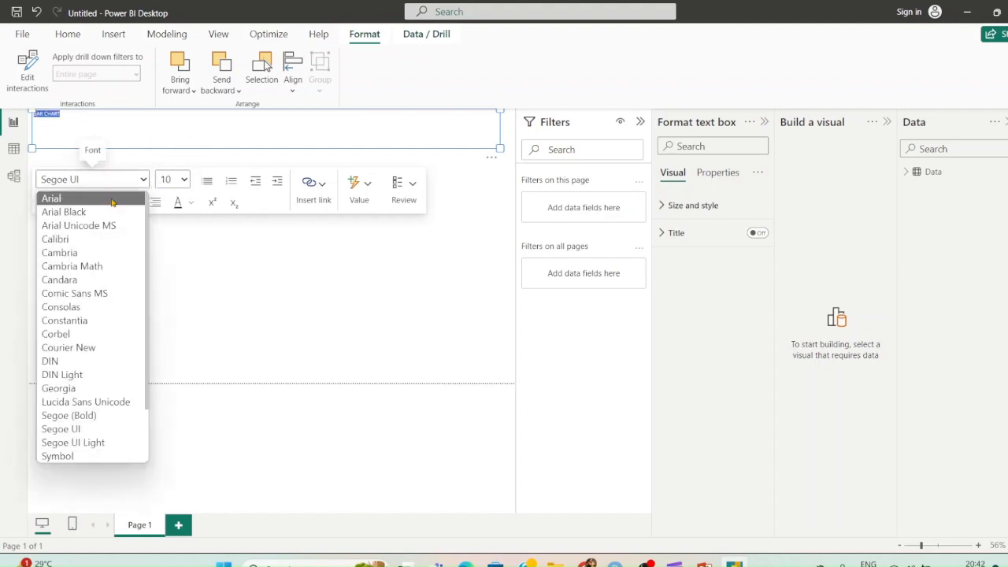
left_click(51, 197)
left_click(186, 181)
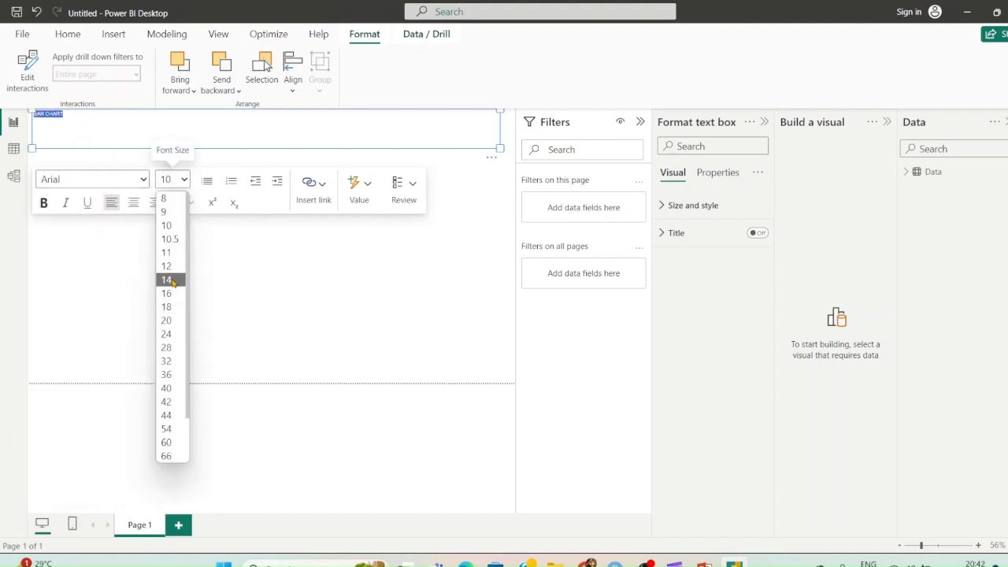
left_click(171, 352)
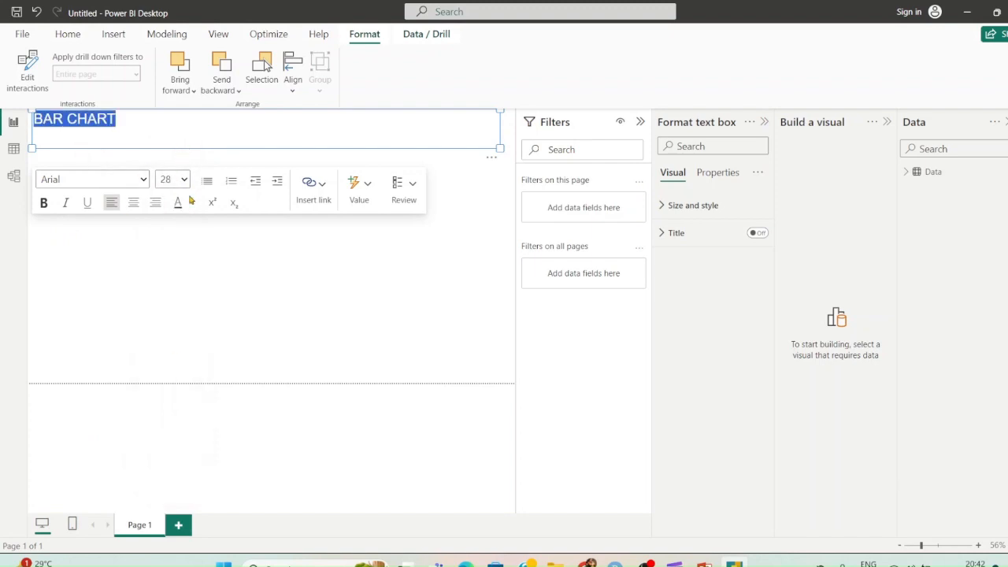
Step: Center the BAR CHART heading in its text box and color the text blue
left_click(134, 204)
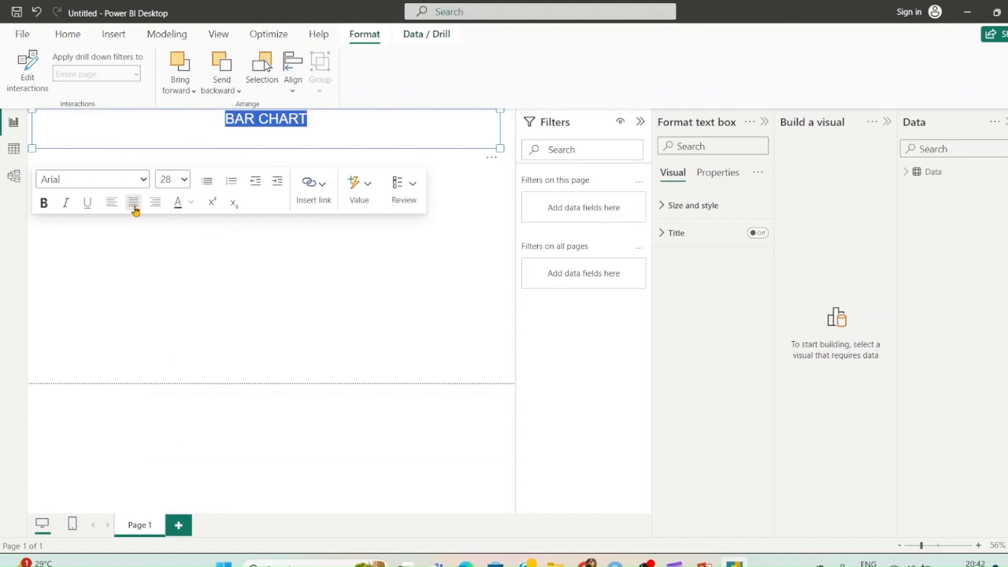
left_click(190, 202)
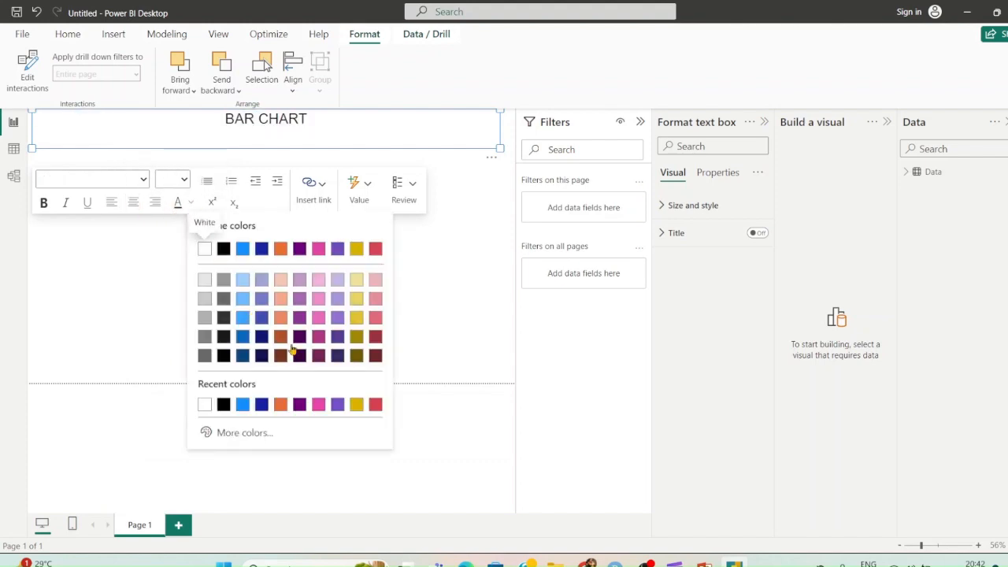
left_click(244, 404)
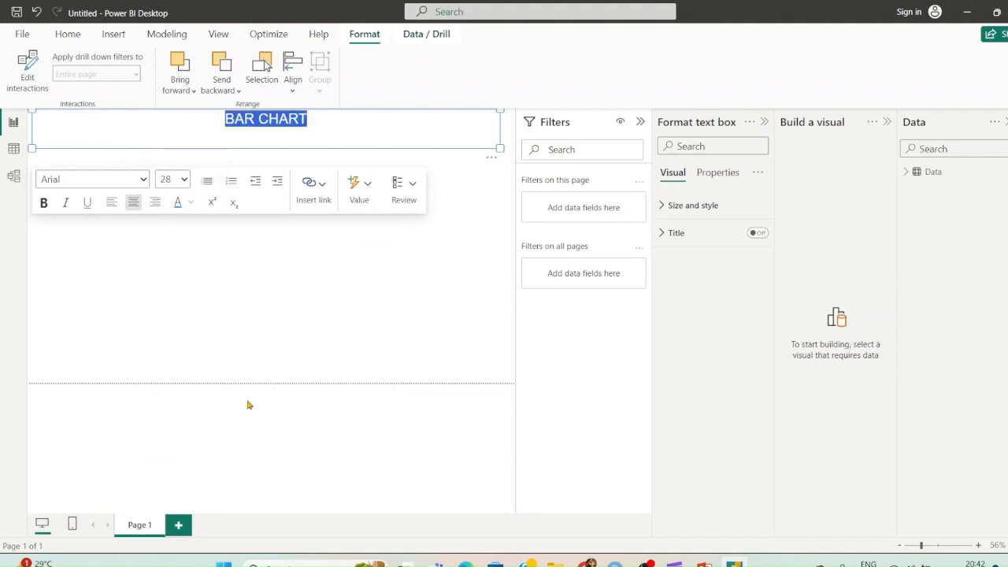
left_click(359, 136)
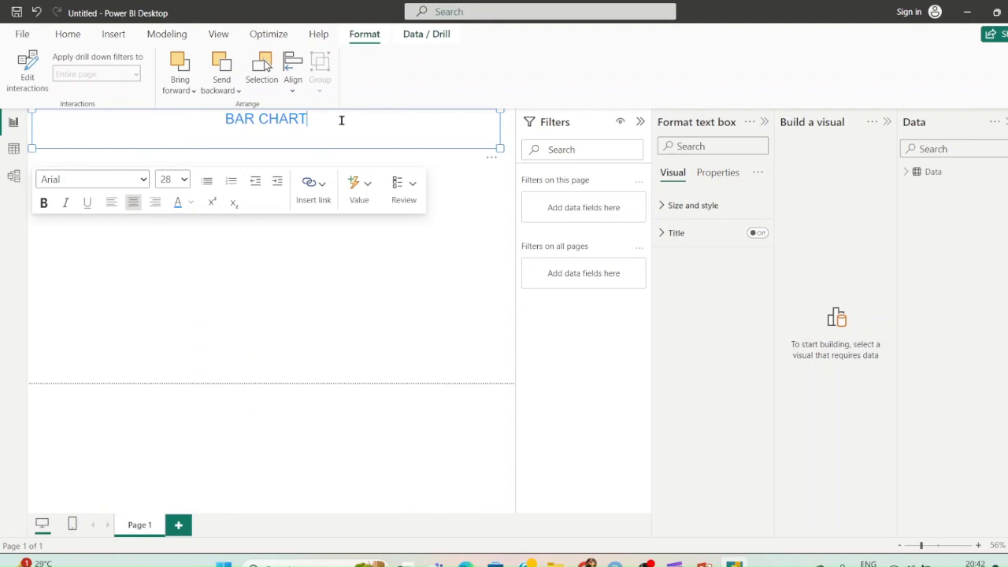
Step: Give the heading's text box a purple background and switch on its visual border
left_click(676, 206)
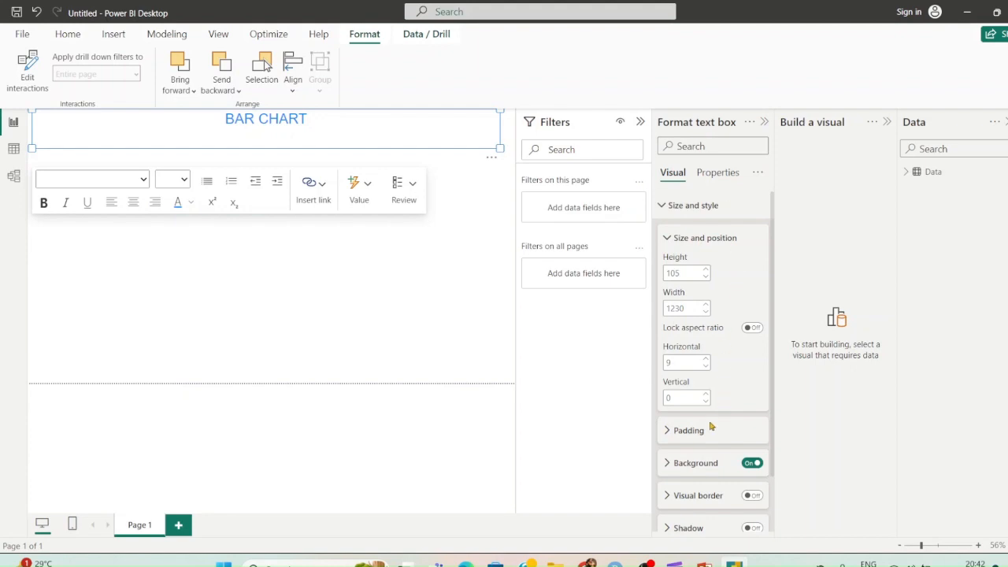
scroll(711, 426, "down", 2)
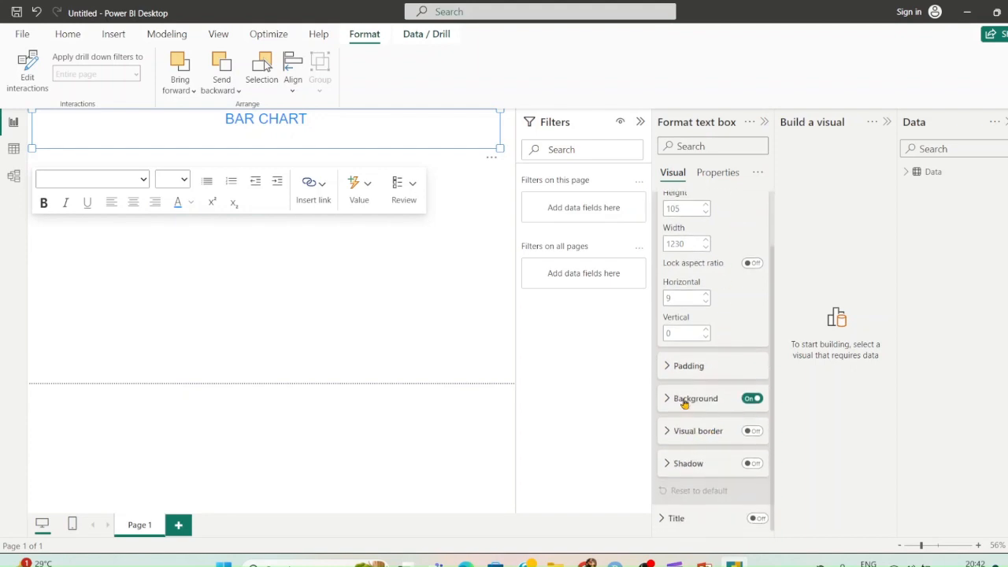
left_click(685, 402)
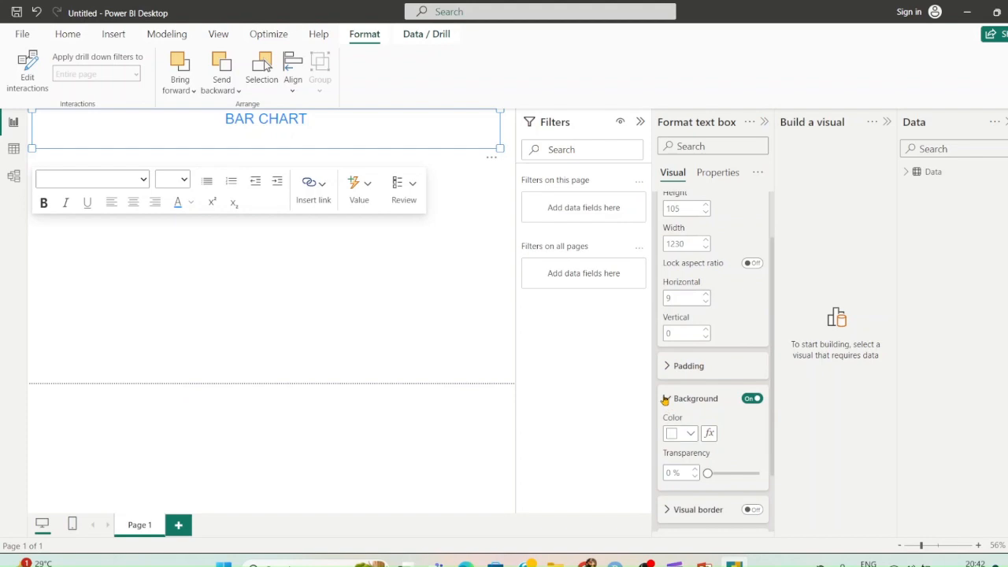
left_click(690, 434)
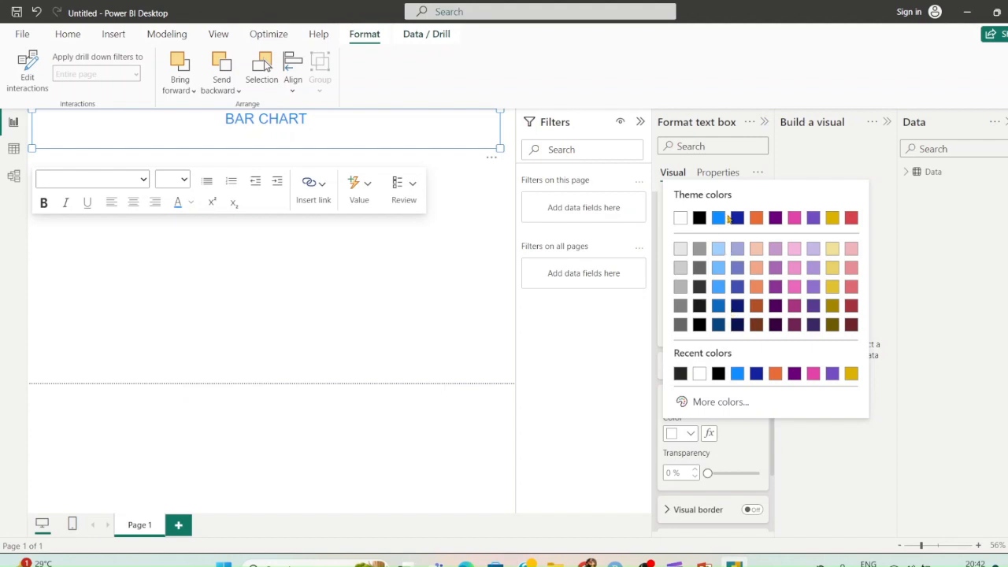
left_click(814, 219)
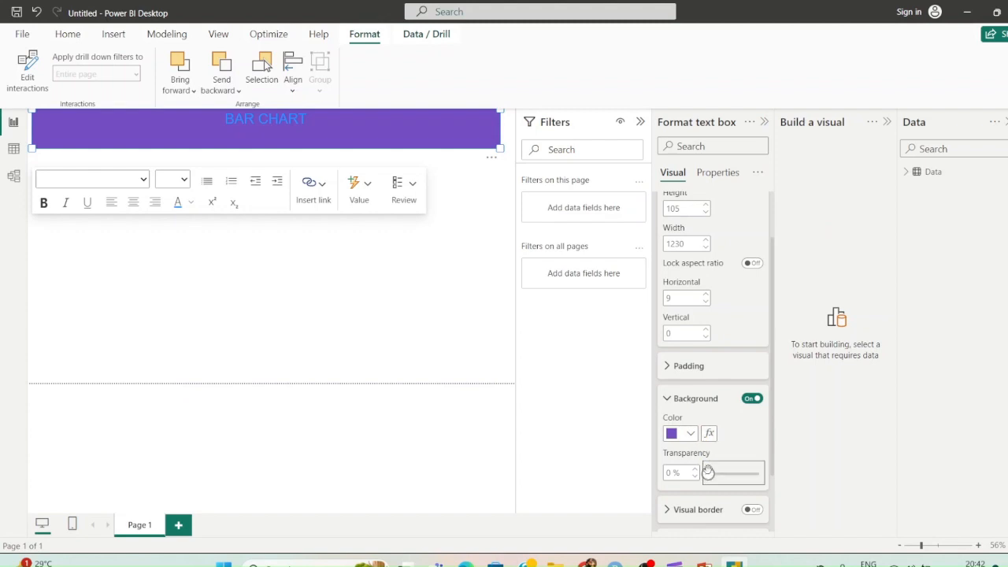
left_click(753, 510)
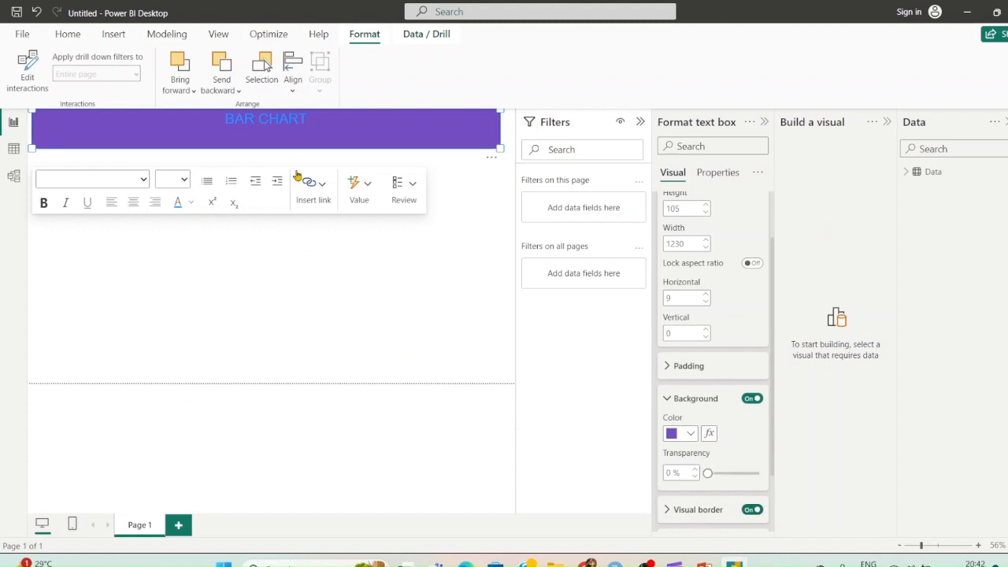
Step: Try to recolor the BAR CHART heading text against the purple background
left_click(271, 120)
left_click_drag(225, 120, 321, 118)
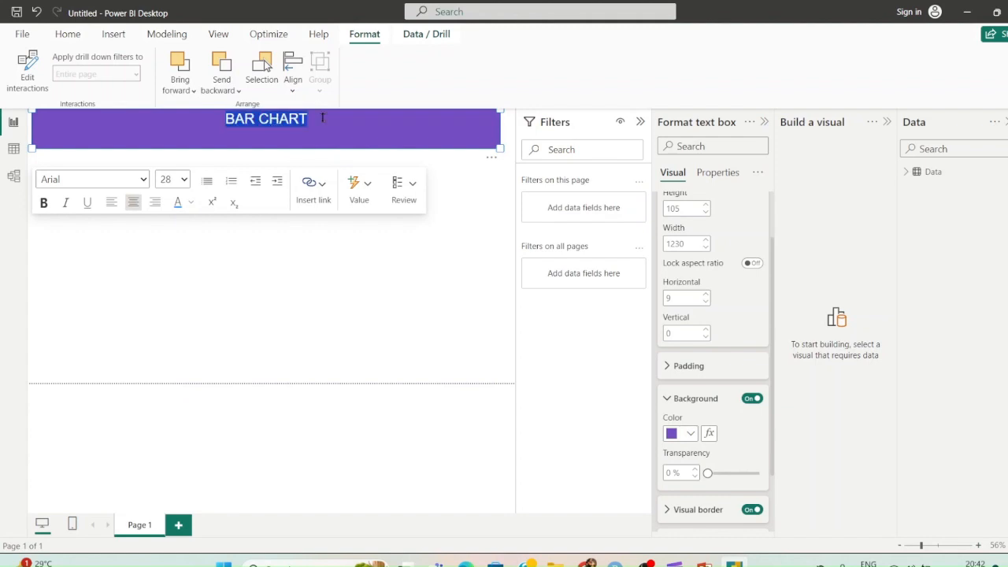
left_click(191, 203)
left_click(288, 246)
left_click(297, 321)
Step: Set the BAR CHART heading's font color to a gold shade and deselect the text box
left_click_drag(229, 118, 311, 118)
left_click(191, 202)
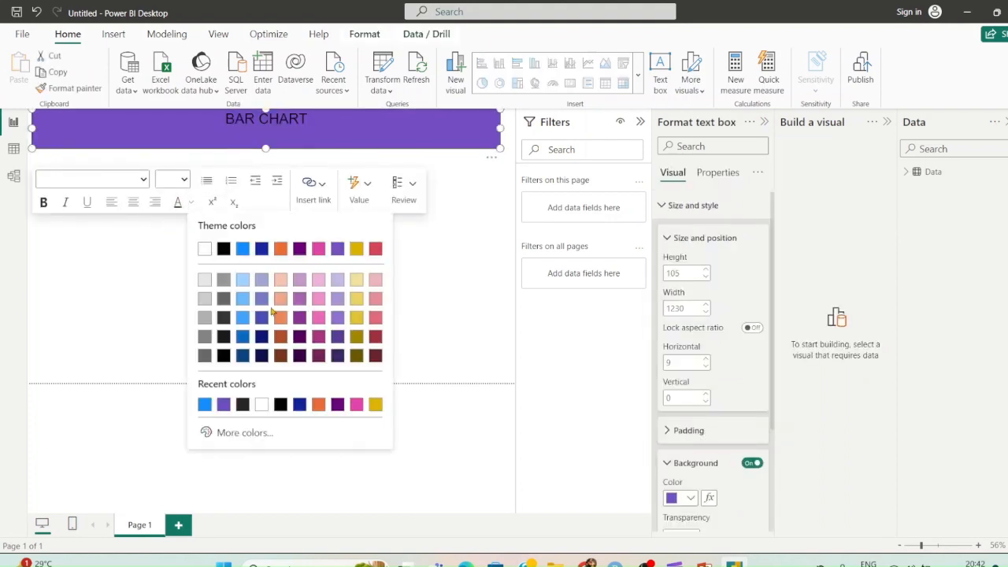
left_click(358, 328)
left_click(401, 329)
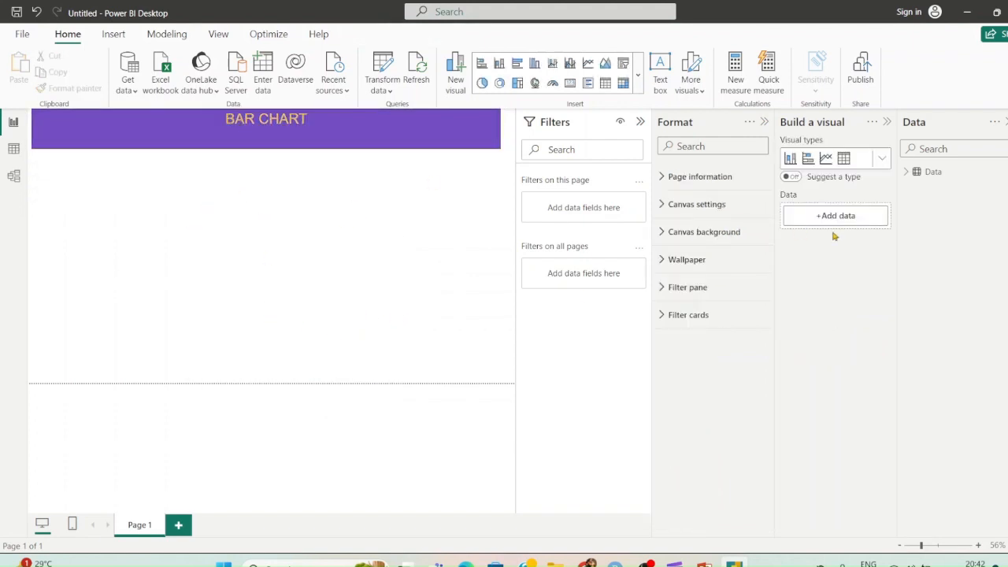
Step: Create a visual from the Price per Unit and State fields of the Data table
left_click(907, 173)
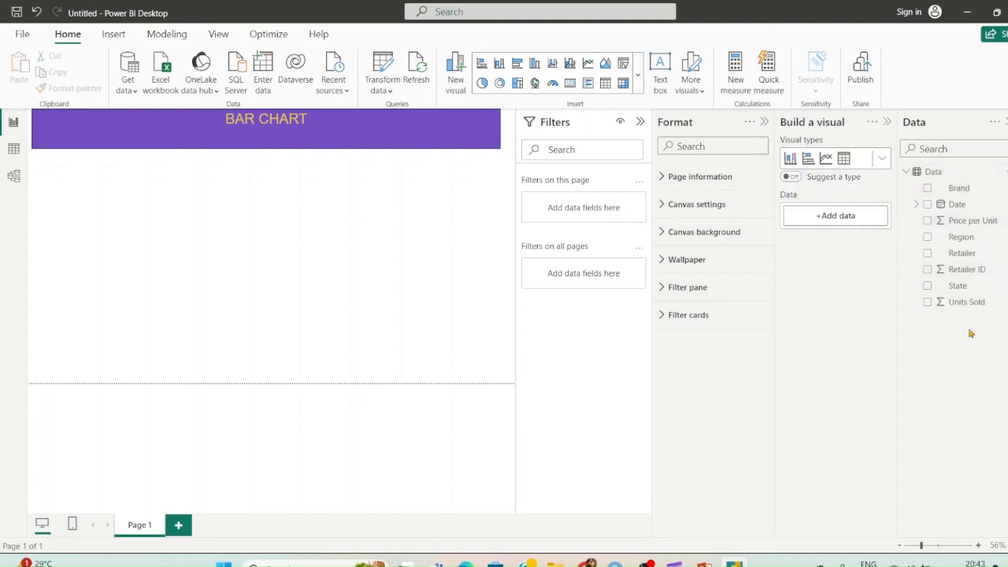
left_click(928, 221)
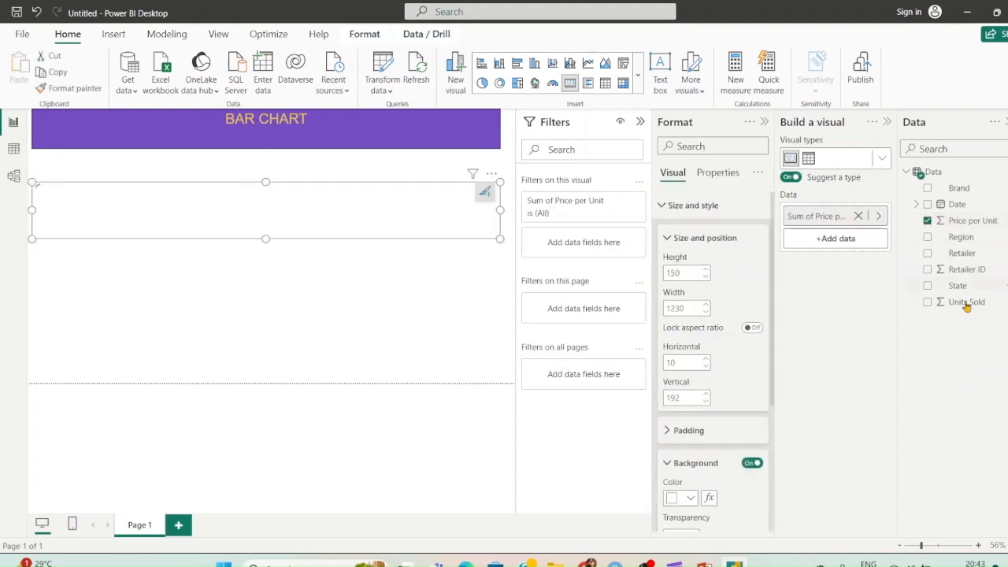
left_click(928, 286)
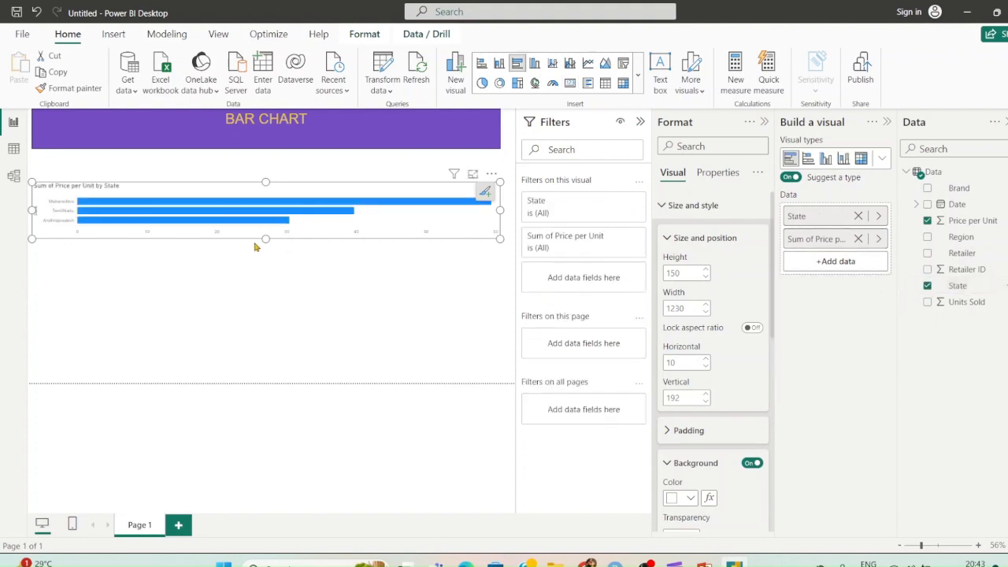
Step: Change the Price per Unit by State visual to a stacked bar chart and enlarge its height to about 331
left_click_drag(255, 247, 267, 288)
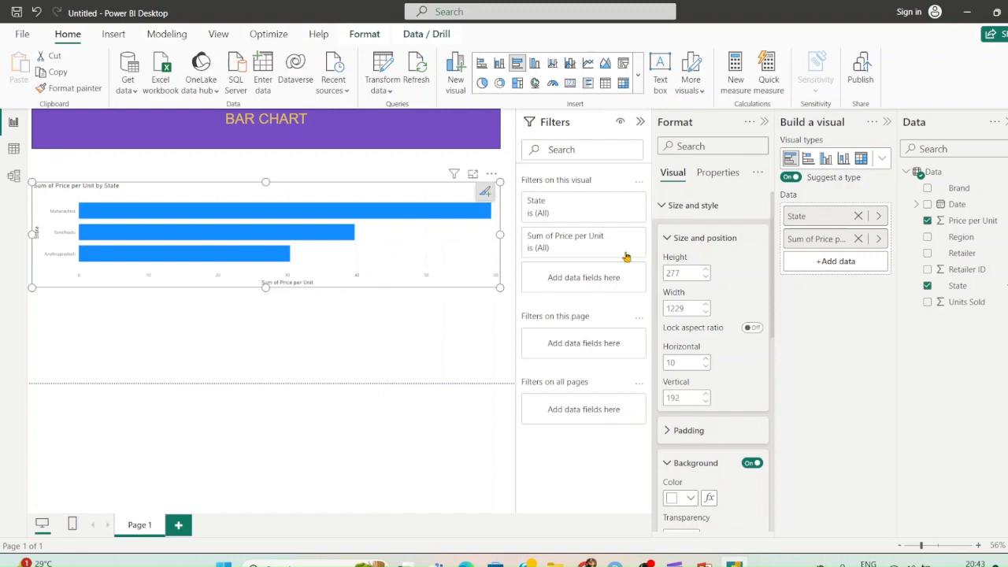
left_click(807, 160)
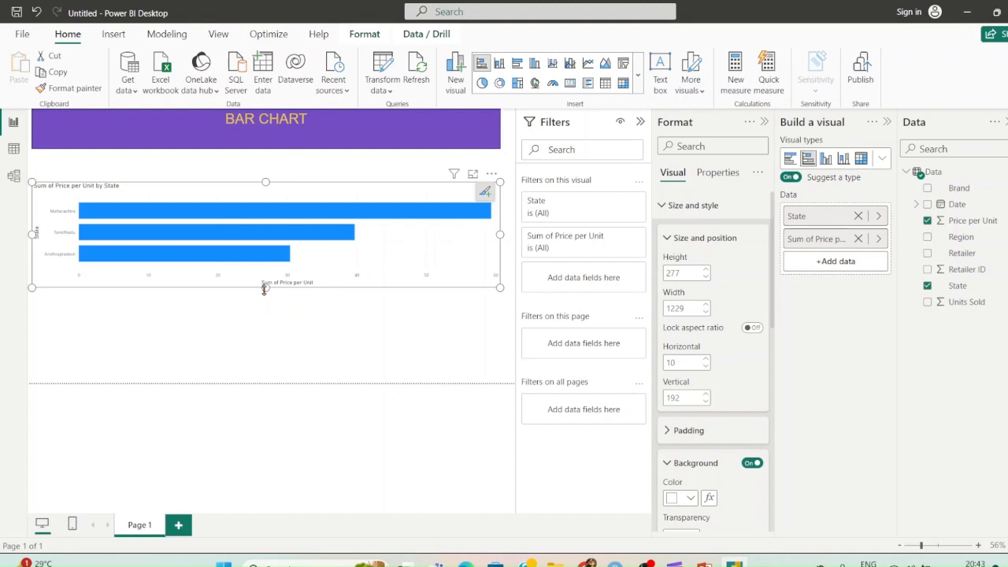
left_click_drag(265, 288, 263, 308)
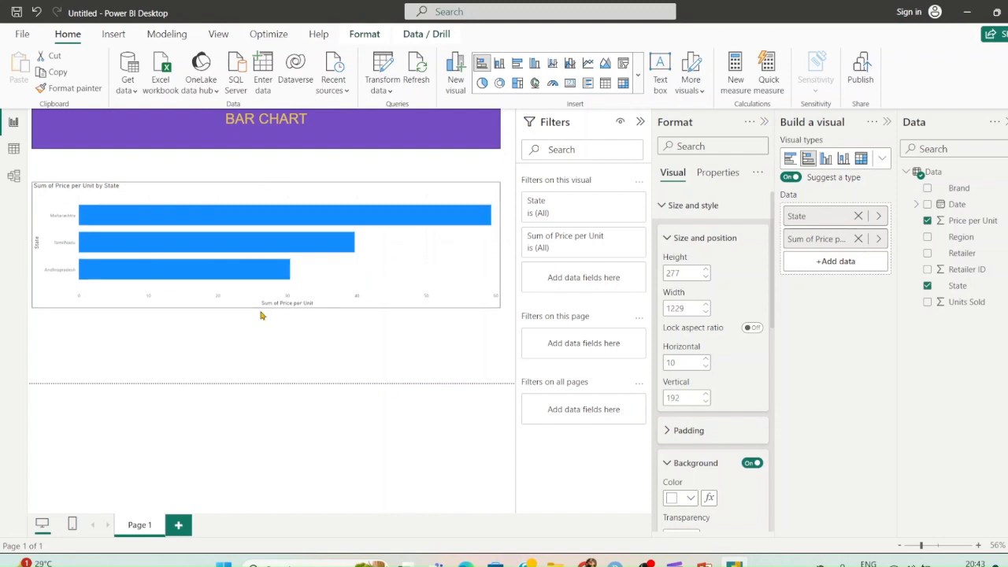
Step: Turn on data labels for the Price per Unit by State bar chart
left_click(279, 219)
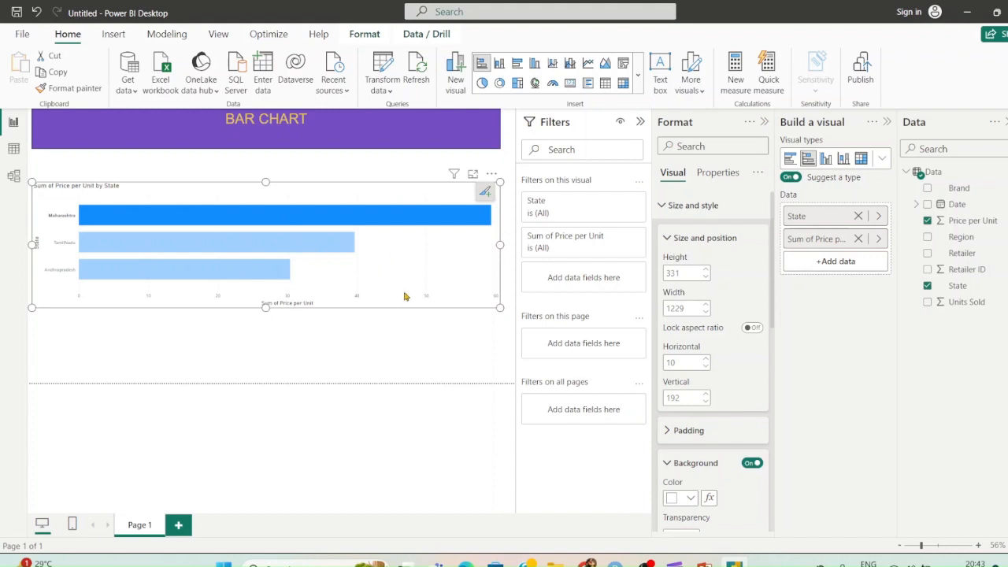
left_click(386, 190)
left_click(485, 192)
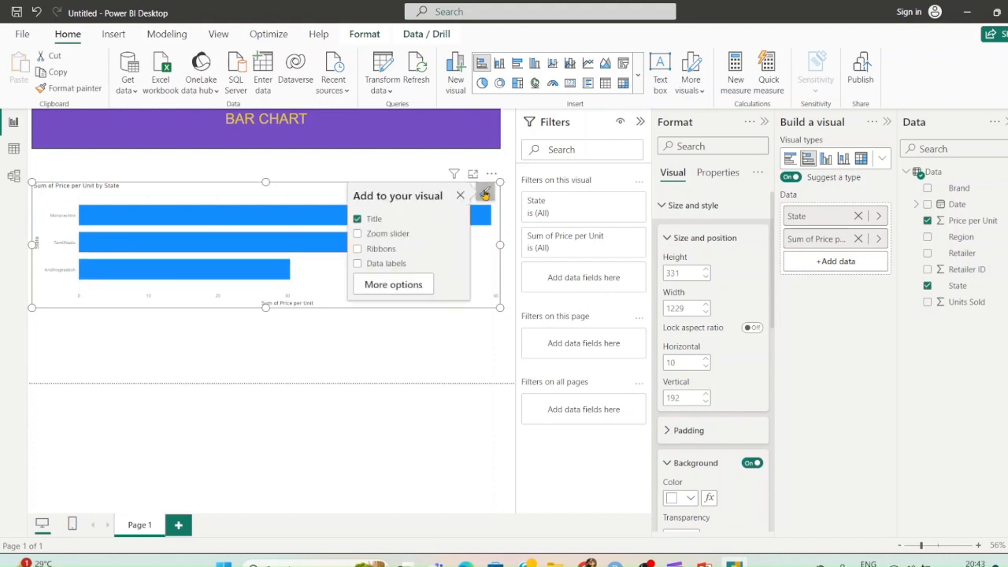
left_click(358, 264)
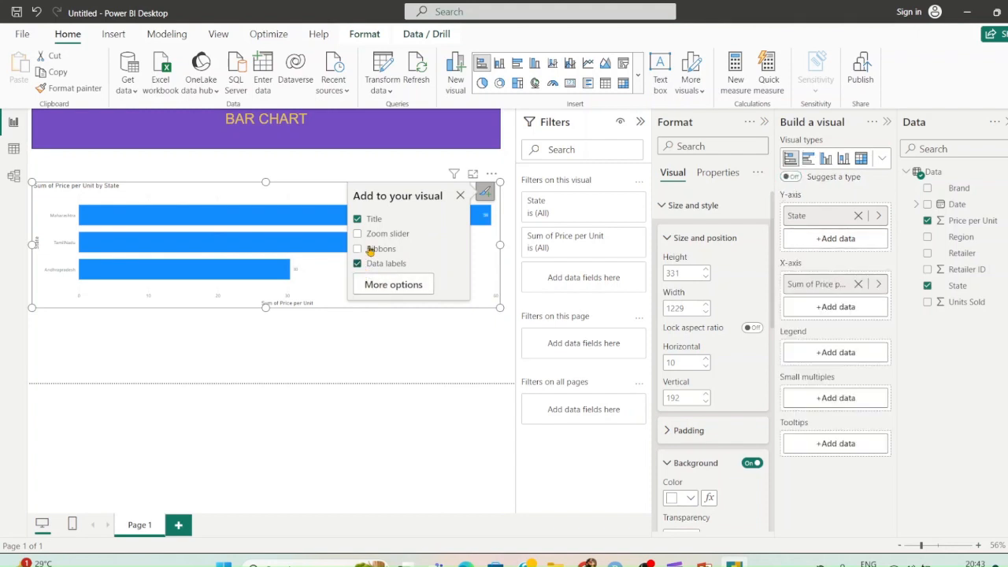
Step: Change the fill color of all the chart's bars to a custom vivid violet and deselect the visual
left_click(368, 286)
scroll(732, 373, "down", 6)
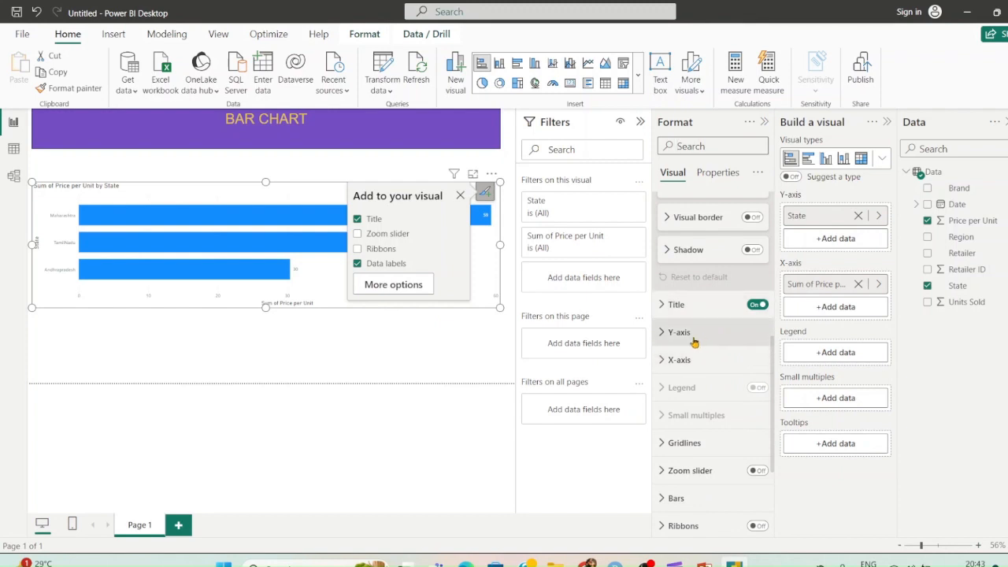
left_click(706, 506)
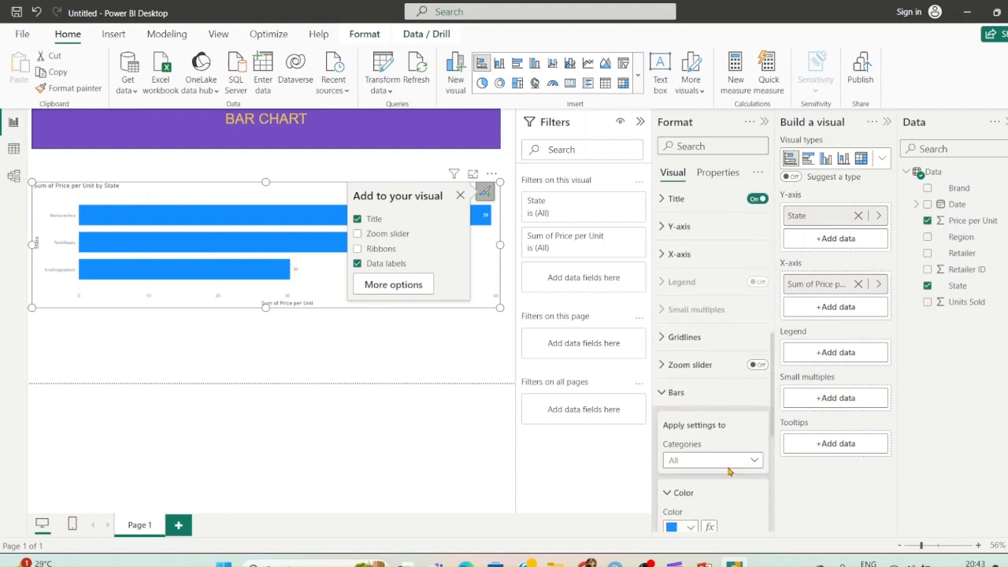
scroll(726, 471, "down", 2)
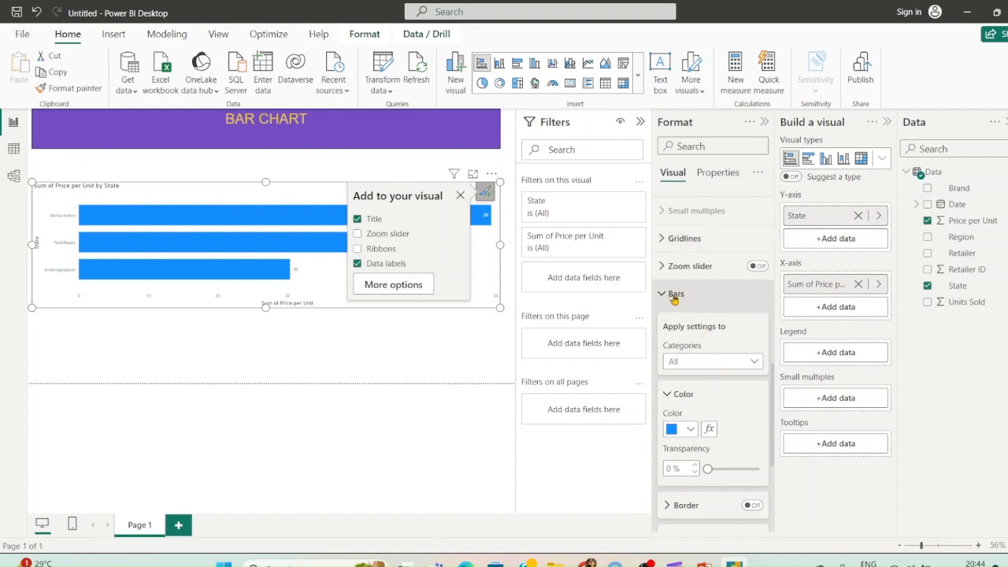
left_click(689, 430)
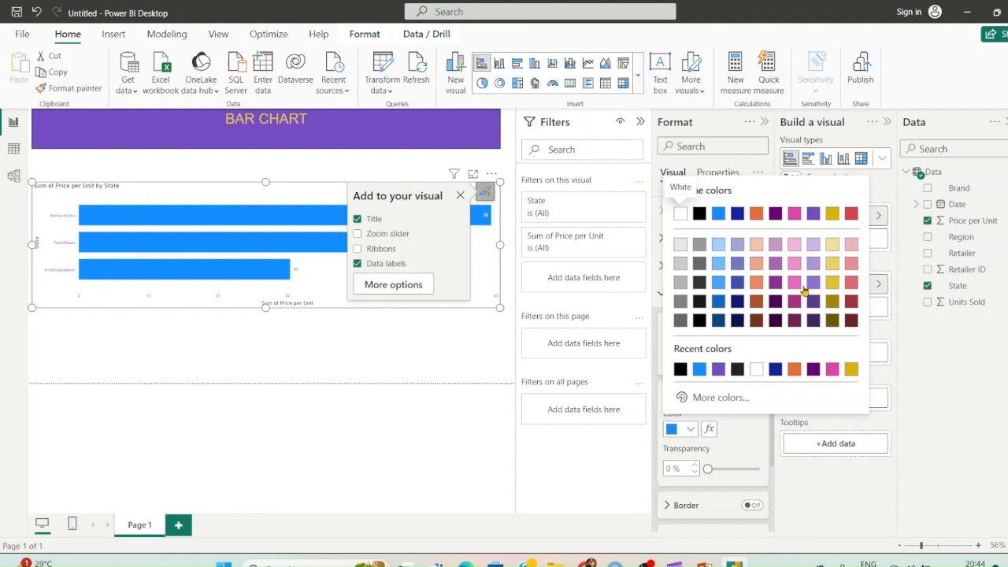
left_click(714, 402)
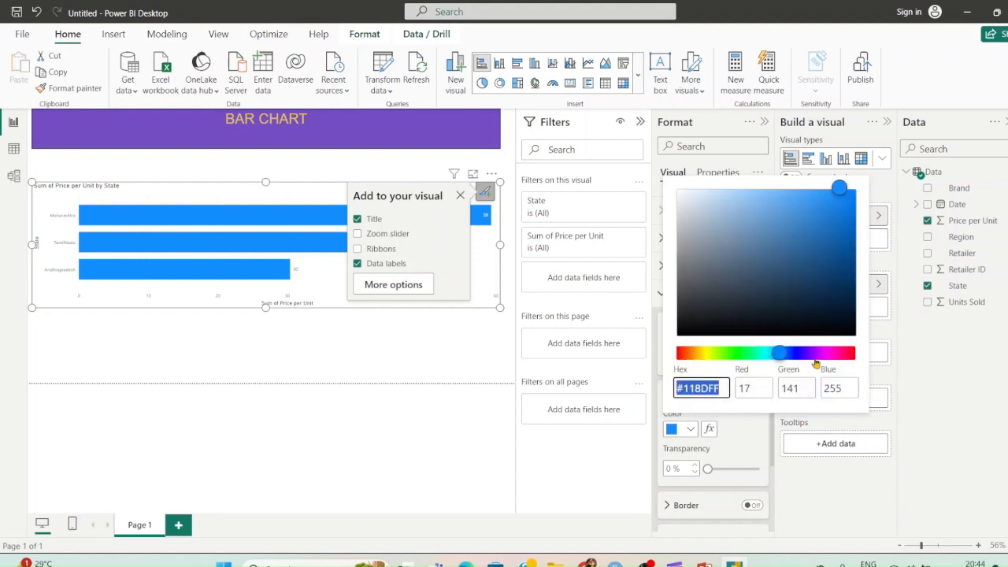
left_click_drag(776, 354, 809, 360)
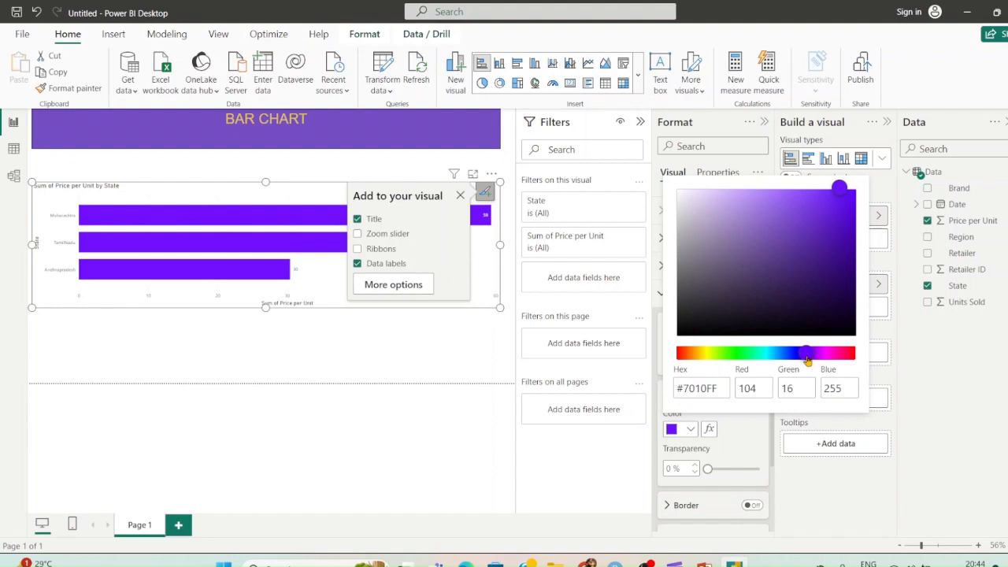
left_click(577, 499)
left_click(315, 333)
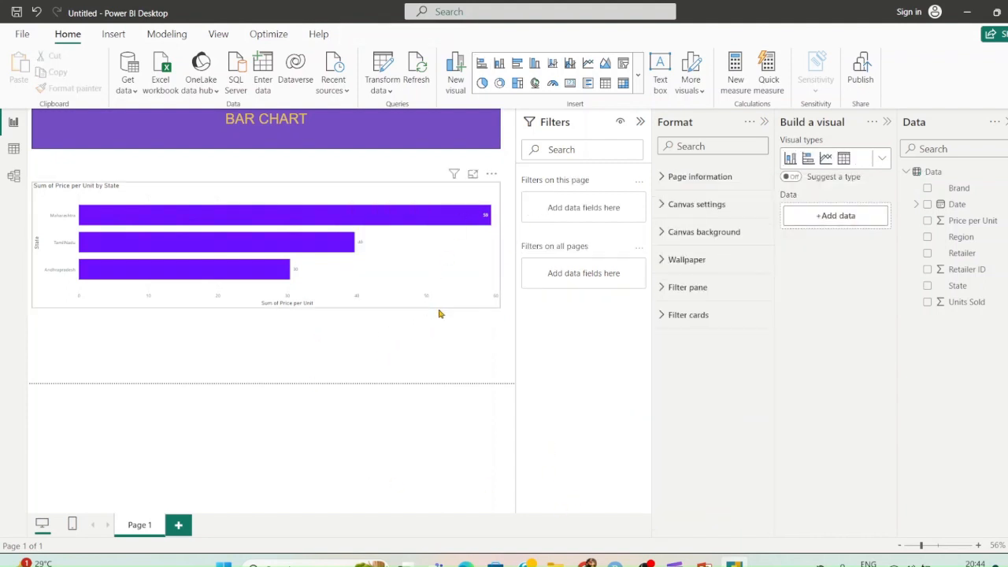
Step: Replace the bar chart's title text with PRICE STATE
left_click(80, 186)
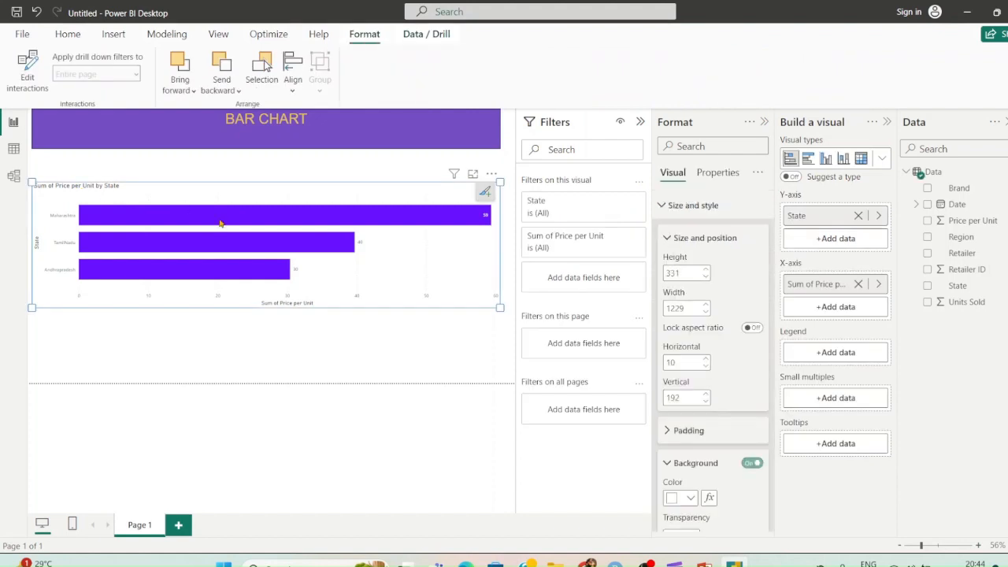
double_click(67, 187)
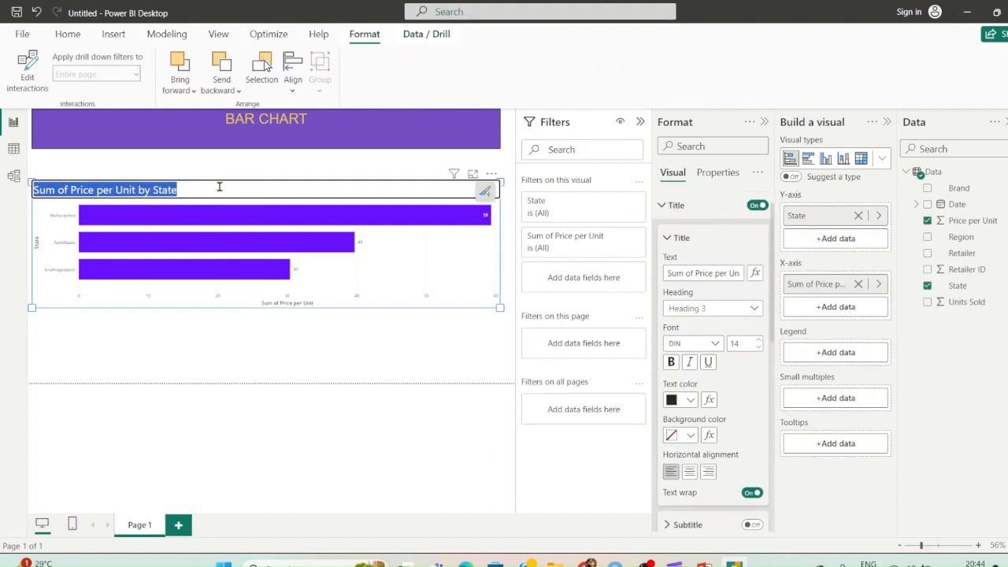
type("PRICE STATE")
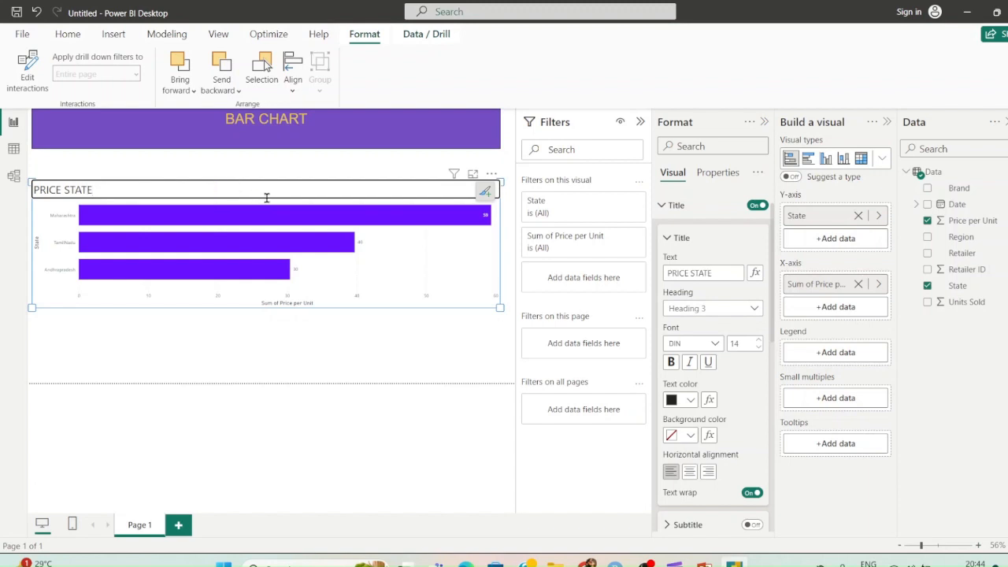
Step: Format the chart title as bold black text, centered, with font size 18, and deselect the chart
left_click(691, 400)
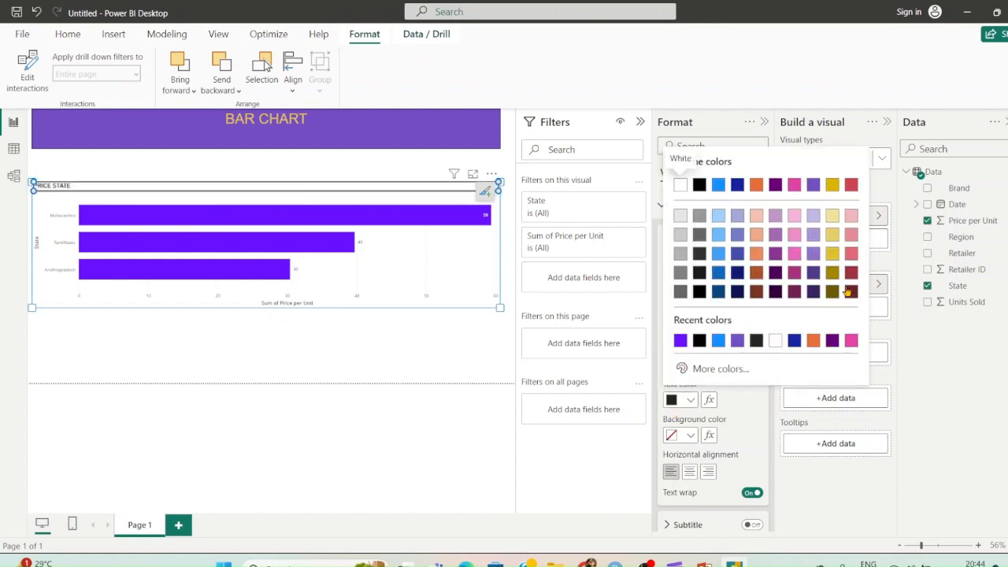
left_click(699, 344)
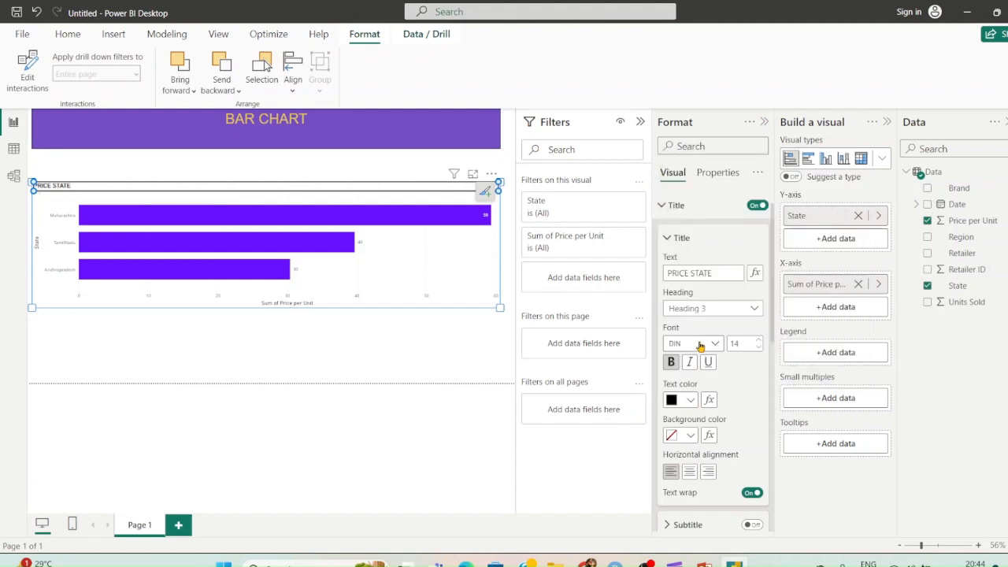
left_click(689, 473)
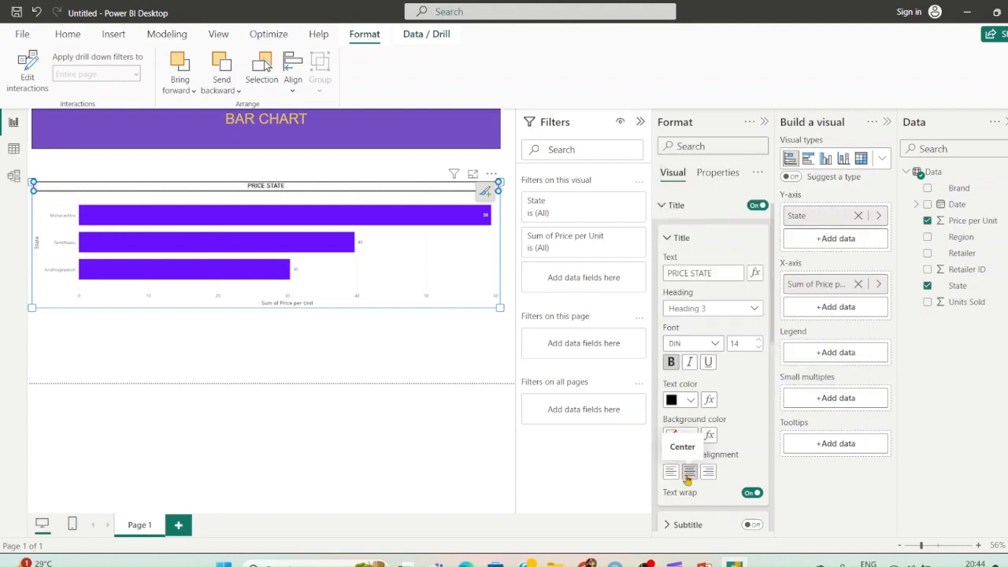
left_click(758, 340)
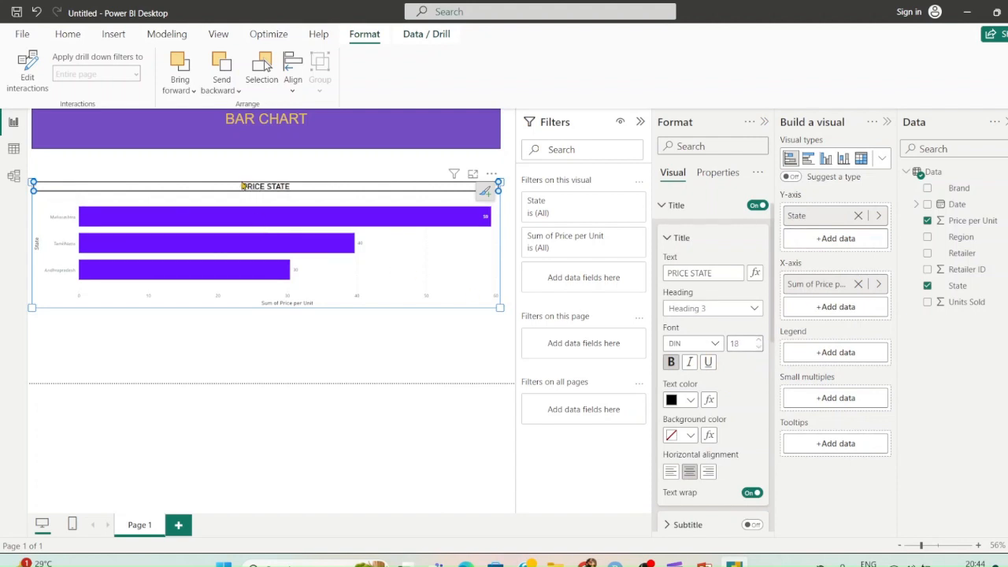
left_click(319, 402)
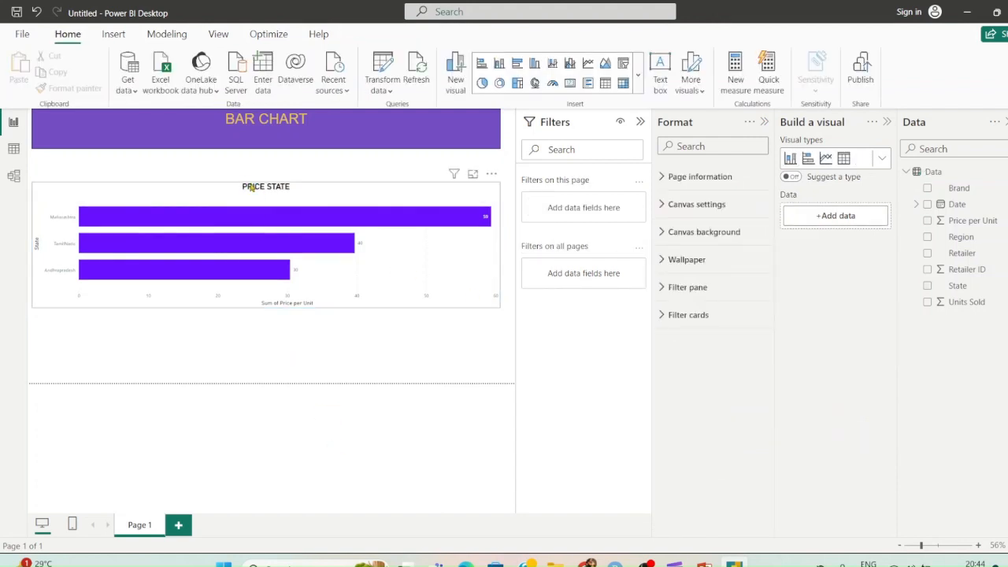
Step: Extend the chart title's wording to PRICE STATEWISE
left_click(266, 188)
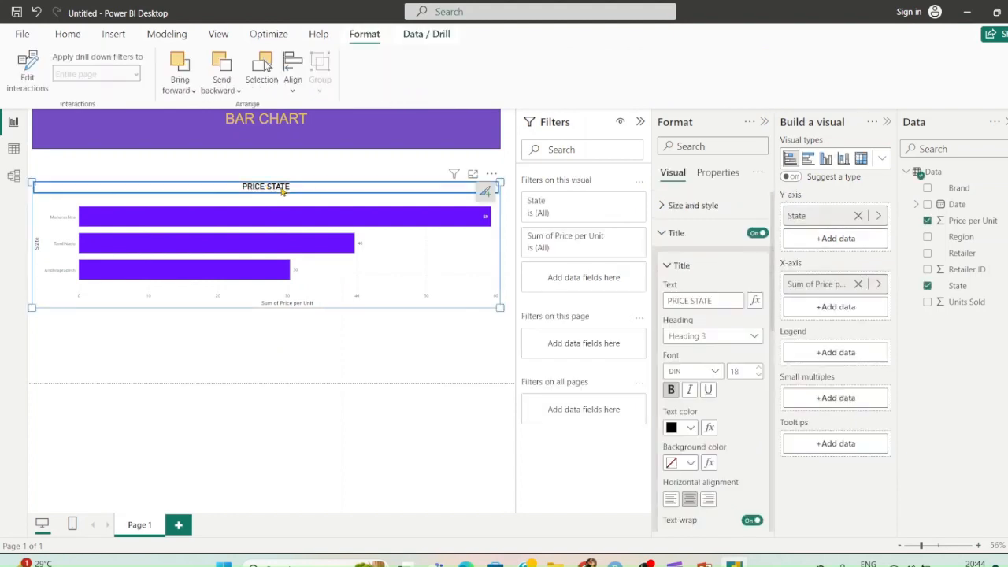
double_click(295, 186)
left_click(155, 191)
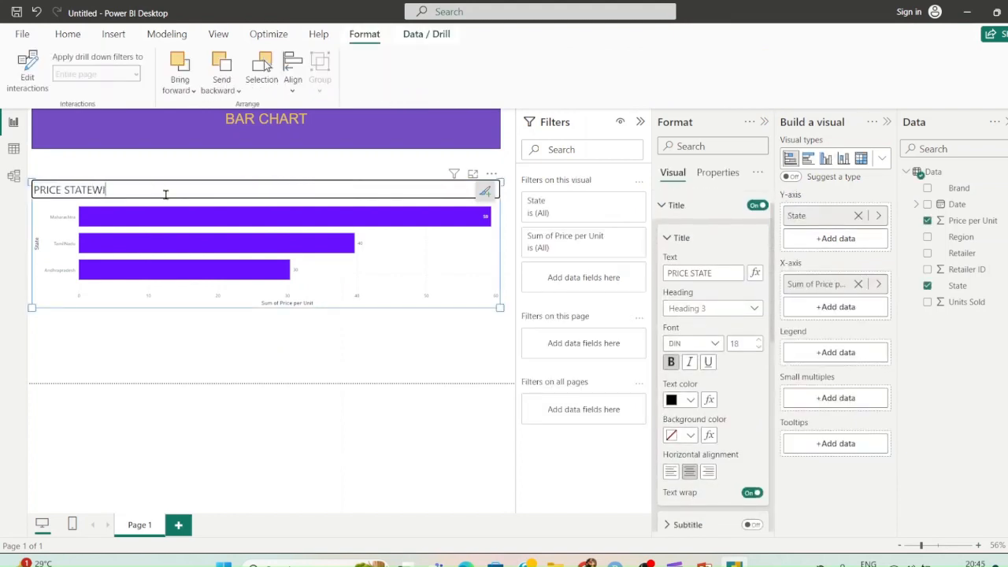
left_click(219, 352)
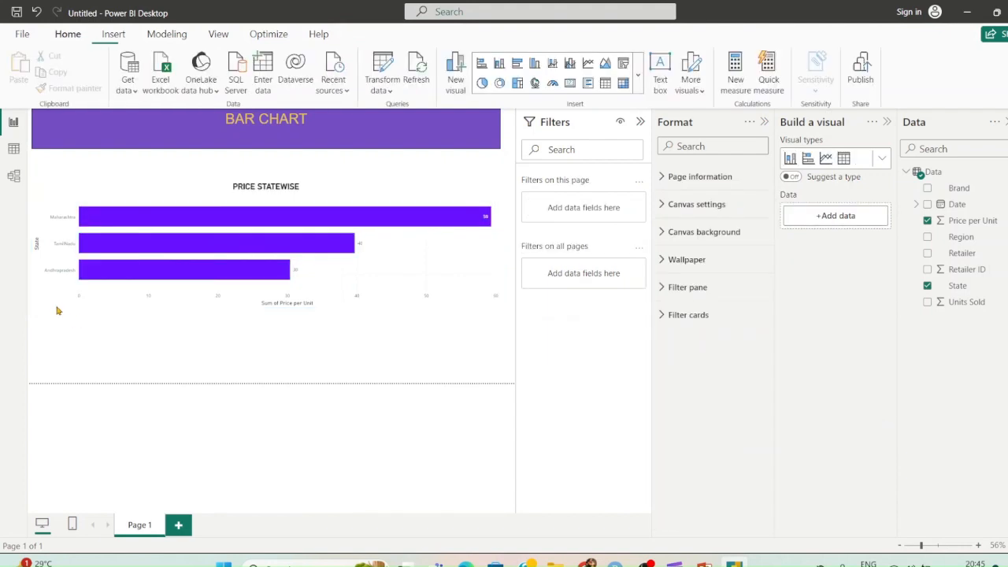
Step: Rename the chart's X-axis title to PRICE and extend the chart's height down to near the page's lower edge
left_click(36, 249)
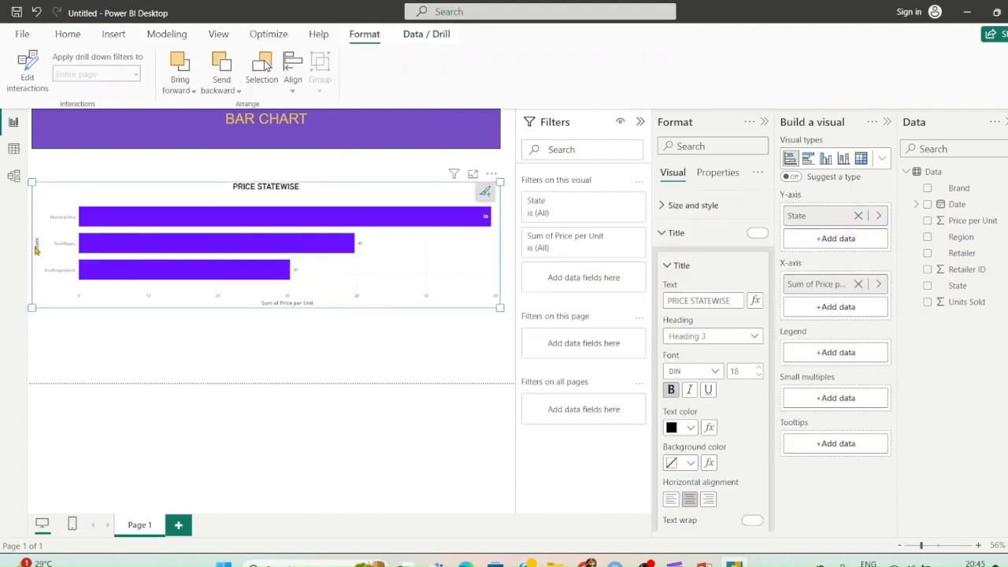
double_click(35, 245)
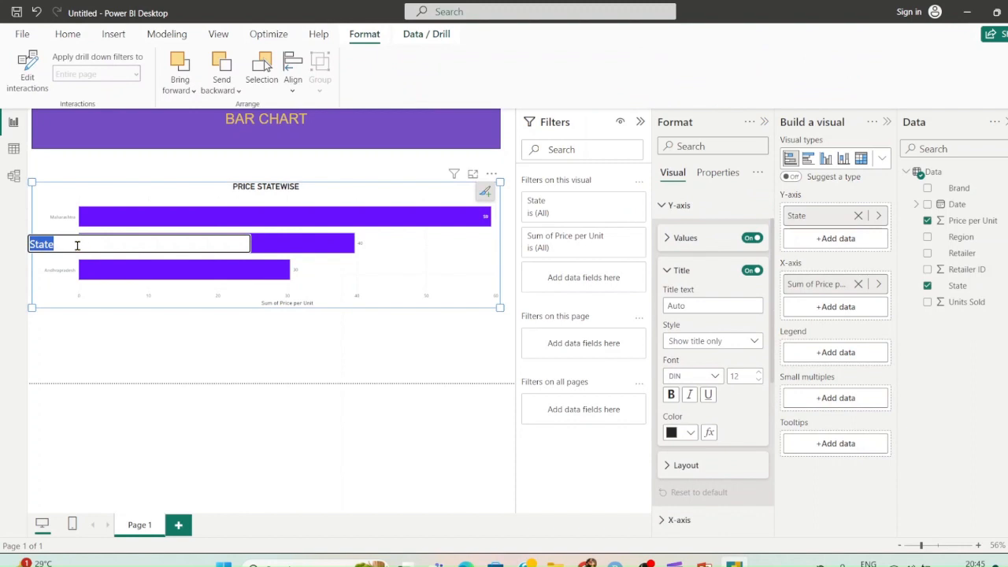
left_click(298, 305)
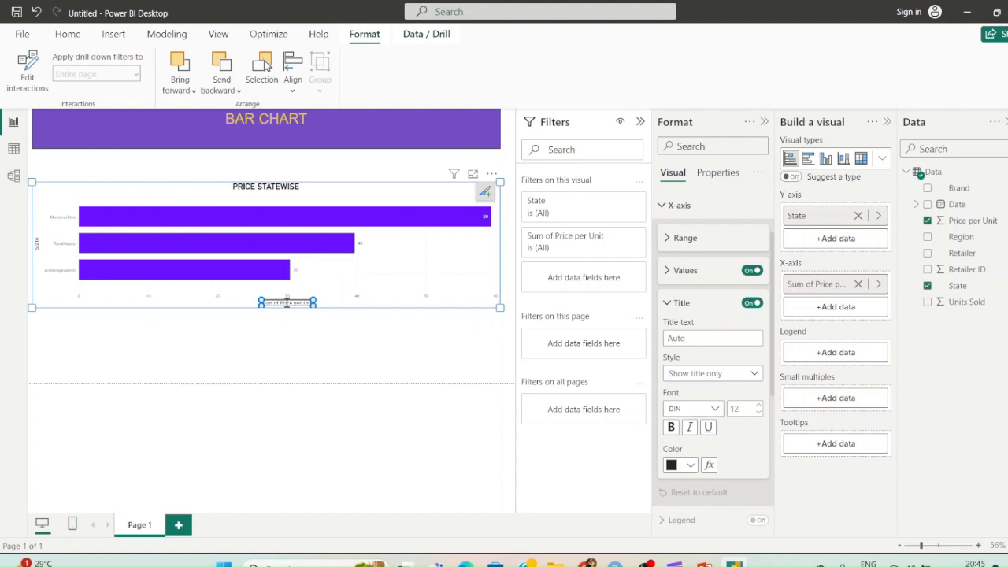
double_click(289, 304)
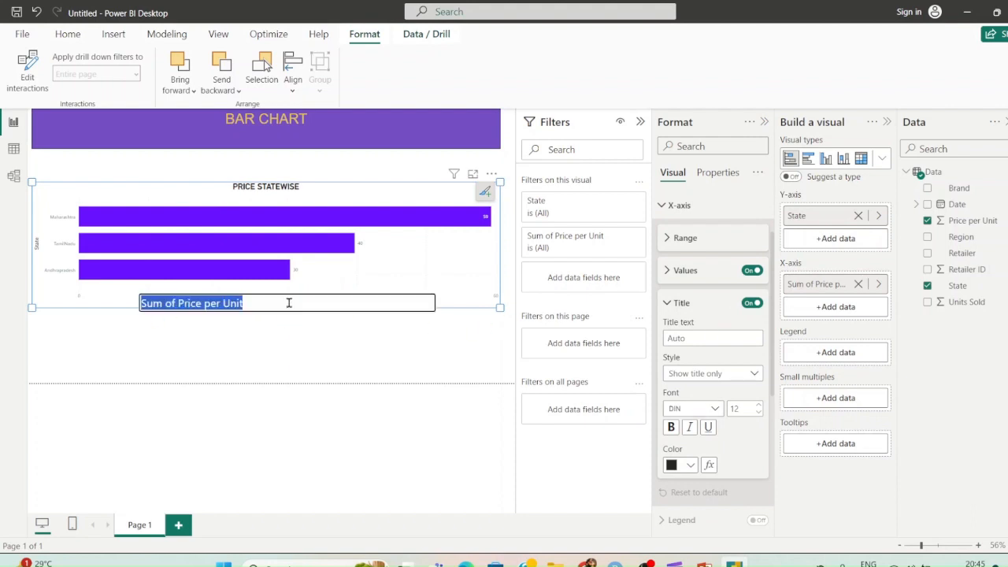
type("P")
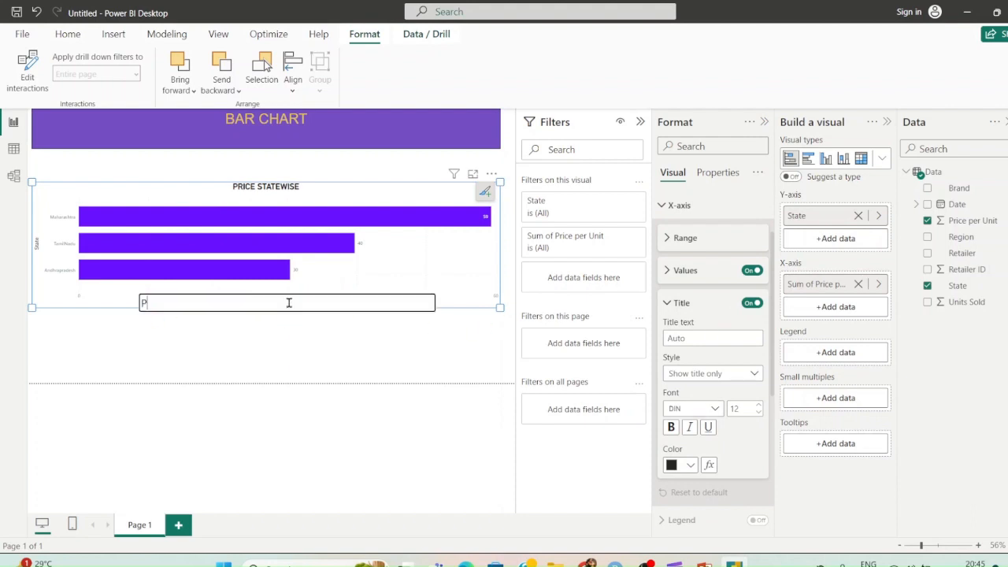
type("RICE")
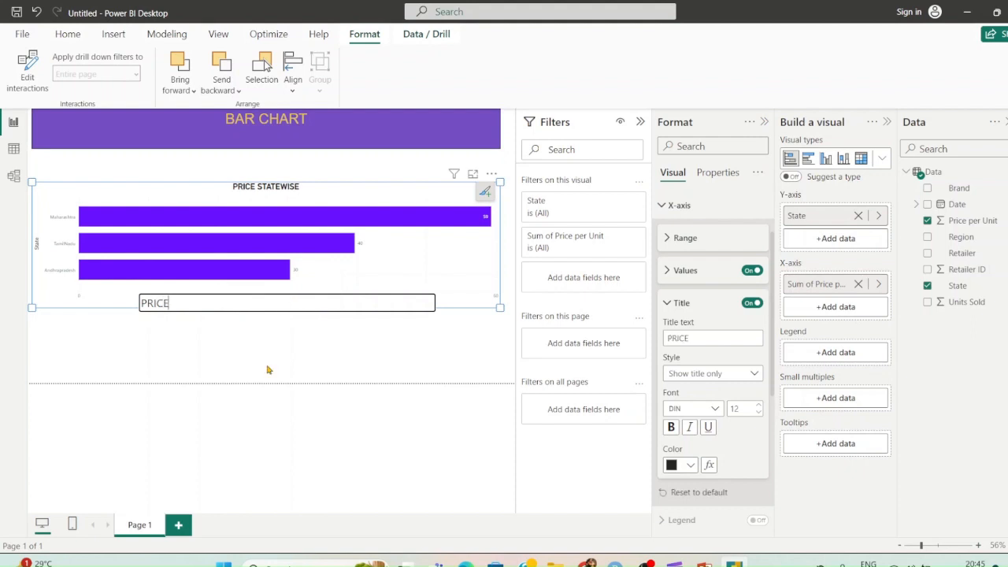
left_click(270, 368)
left_click(432, 190)
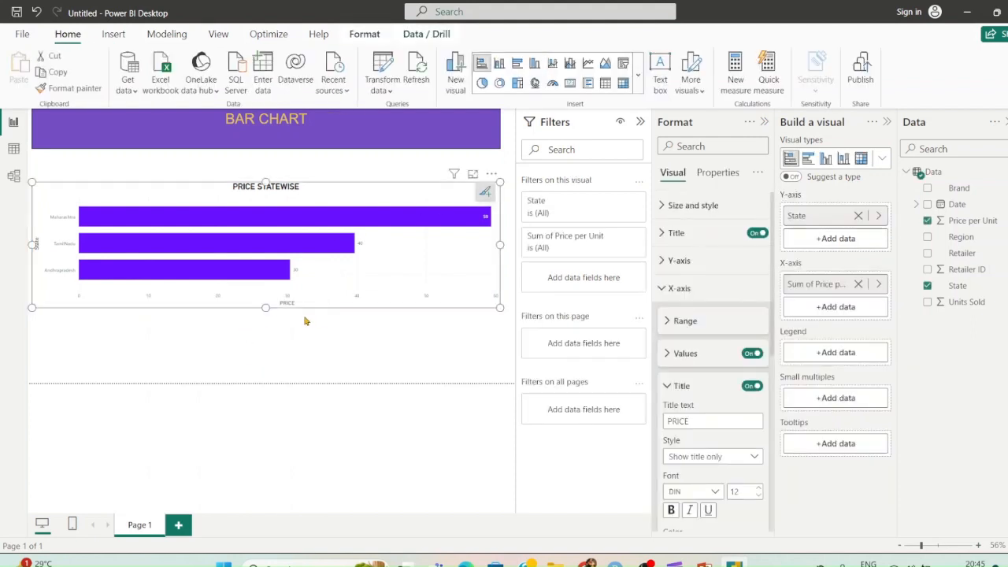
left_click_drag(265, 307, 266, 360)
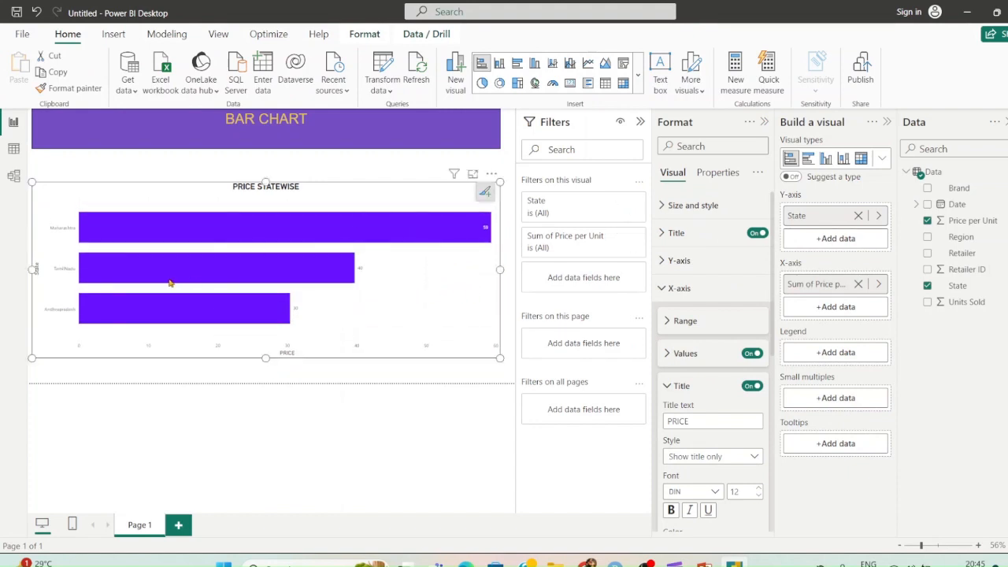
Step: Format the X-axis title PRICE in bold Arial with font size 17
left_click(66, 233)
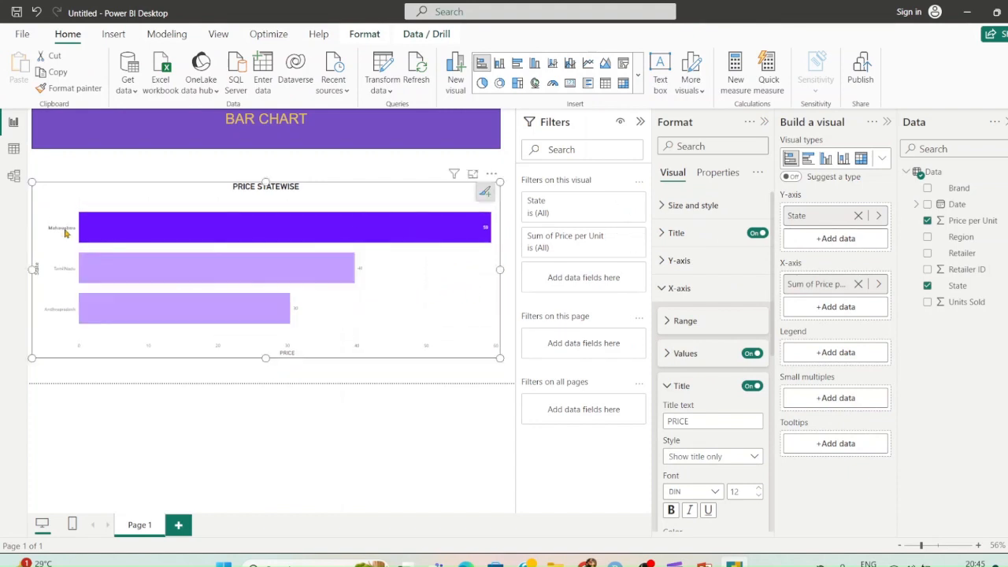
left_click(65, 232)
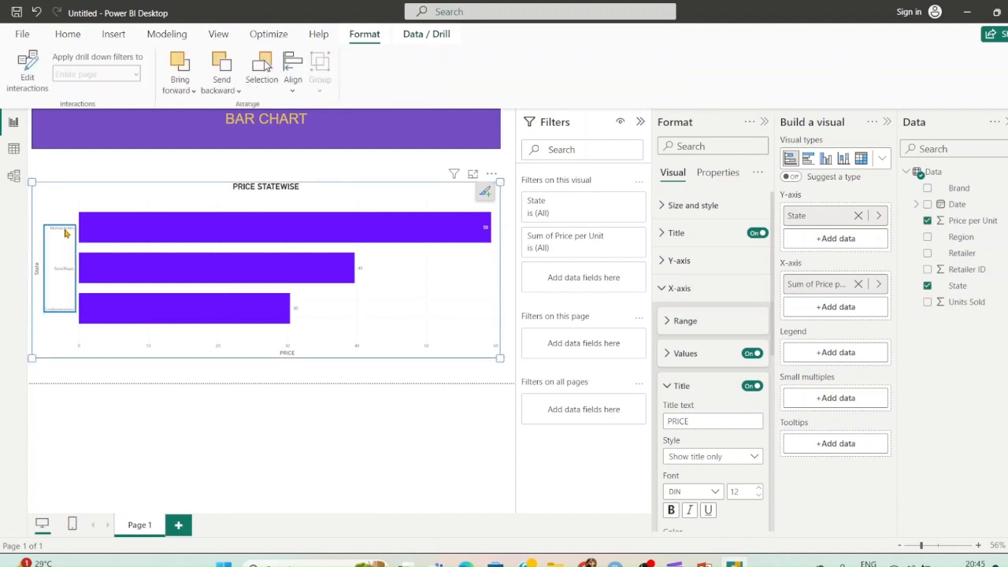
left_click(763, 492)
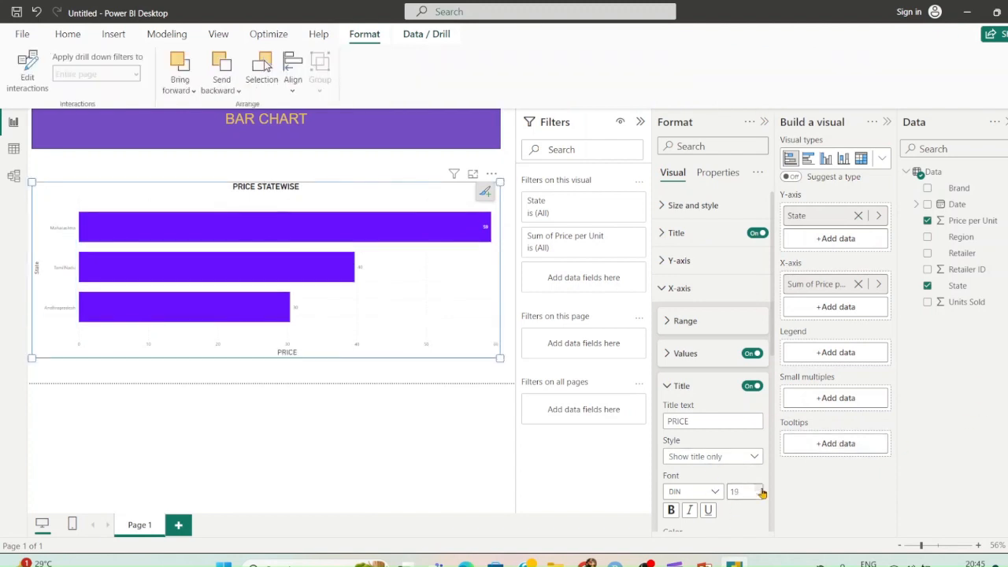
left_click(715, 492)
left_click(679, 272)
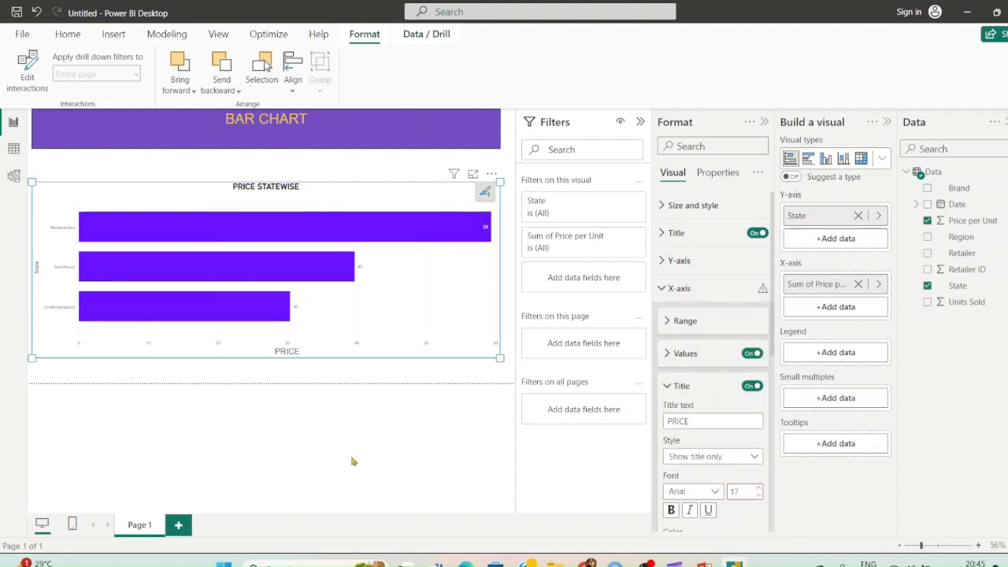
left_click(669, 510)
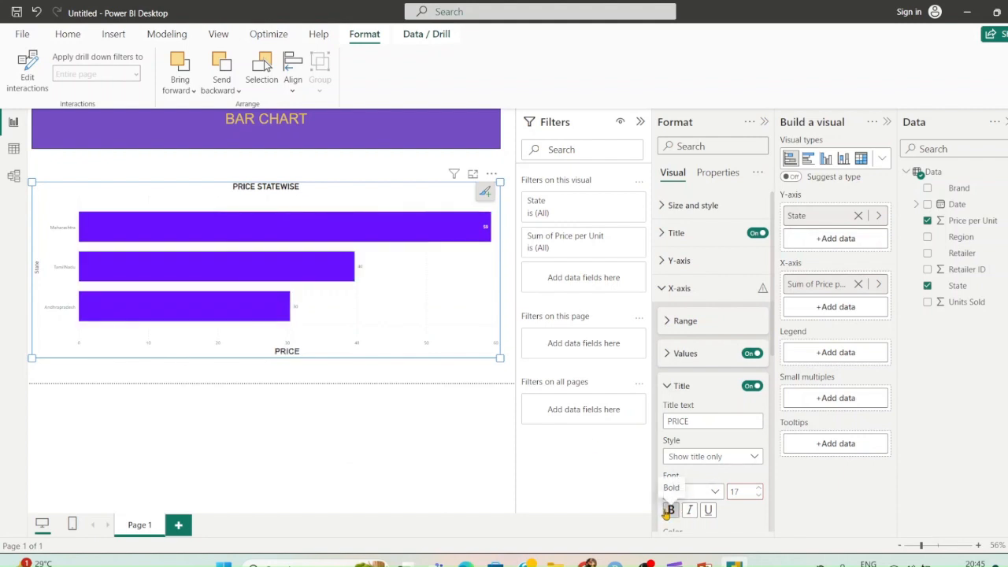
Step: Set the font of the Y-axis state labels to Arial Black
left_click(65, 234)
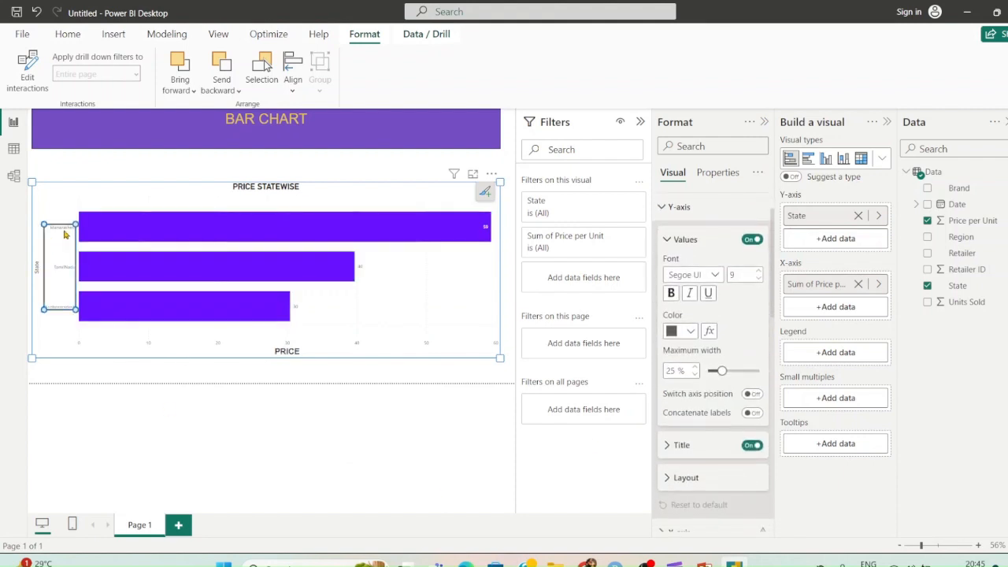
left_click(716, 274)
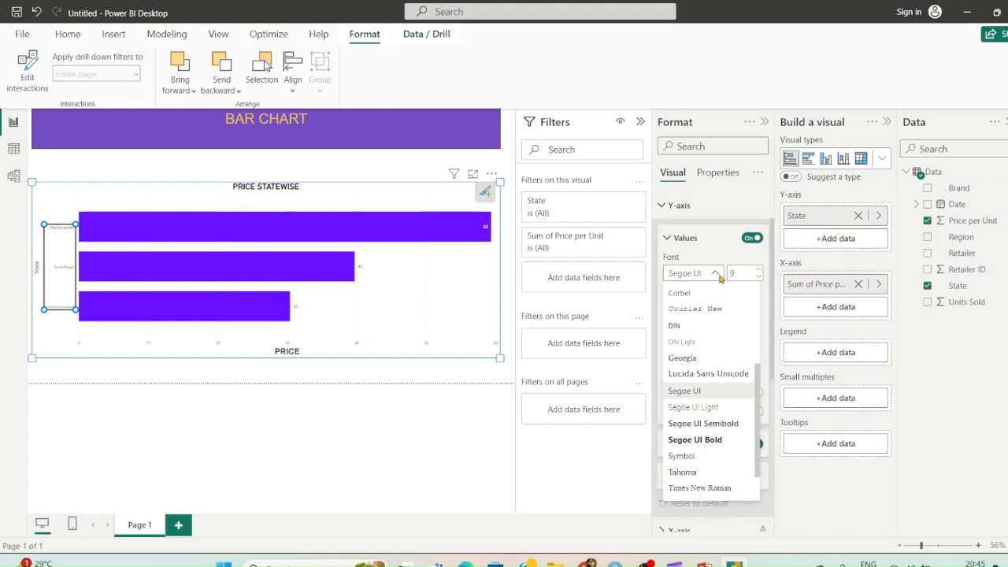
scroll(685, 311, "up", 5)
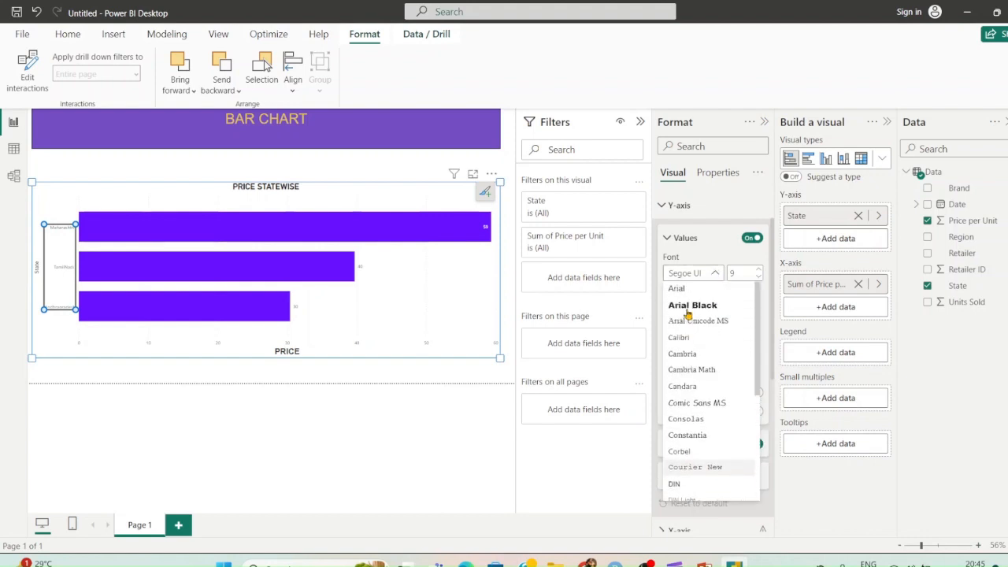
left_click(688, 308)
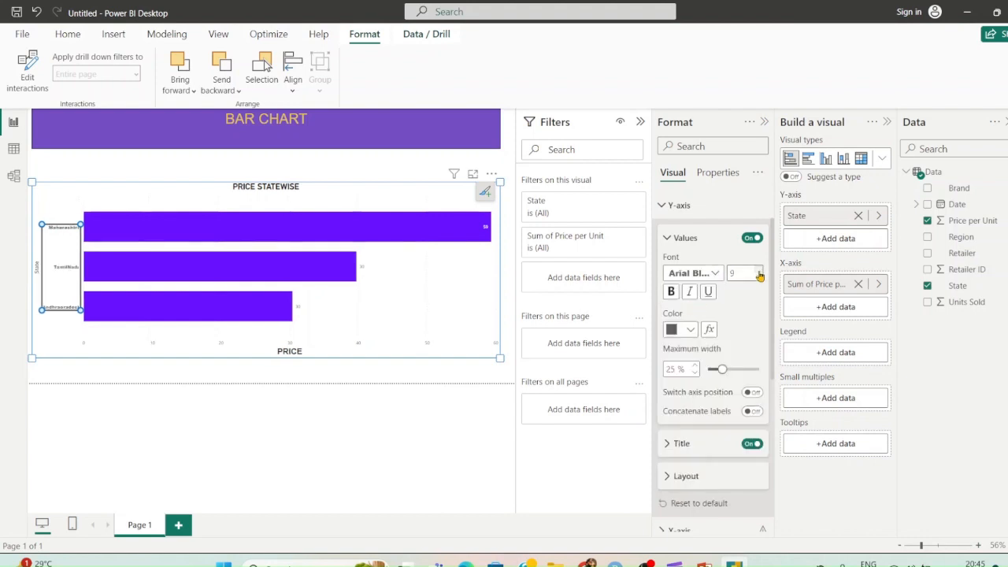
Step: Set the font size of the Y-axis state labels to 16
left_click(758, 275)
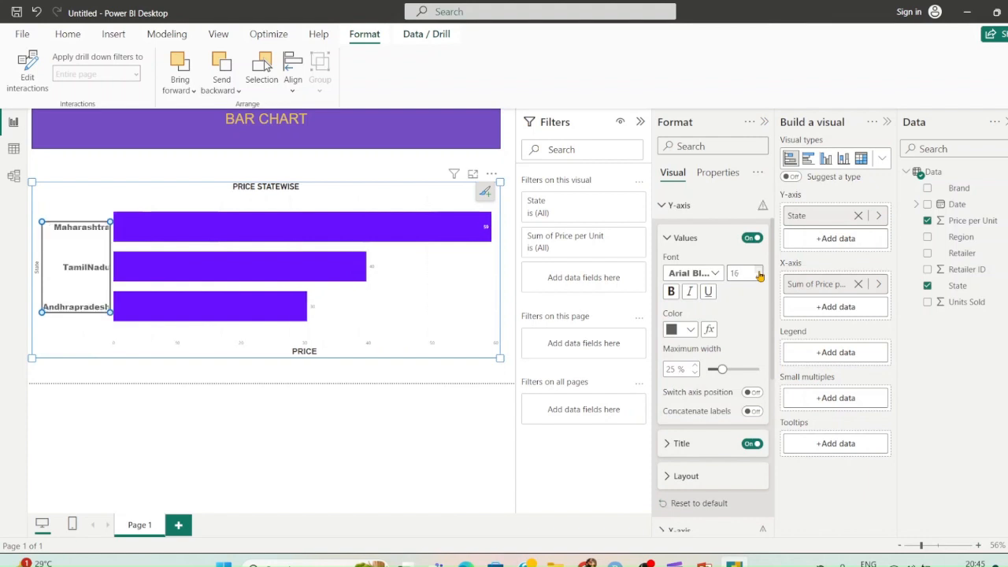
left_click(386, 444)
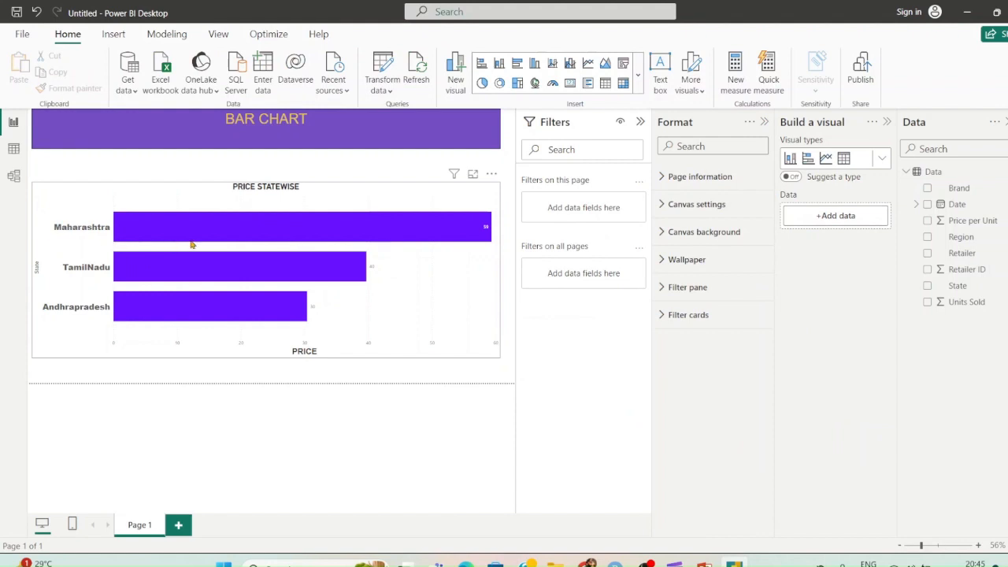
Step: Examine the price per unit of the Maharashtra, TamilNadu and Andhrapradesh bars, and reselect the PRICE STATEWISE chart
mouse_move(487, 232)
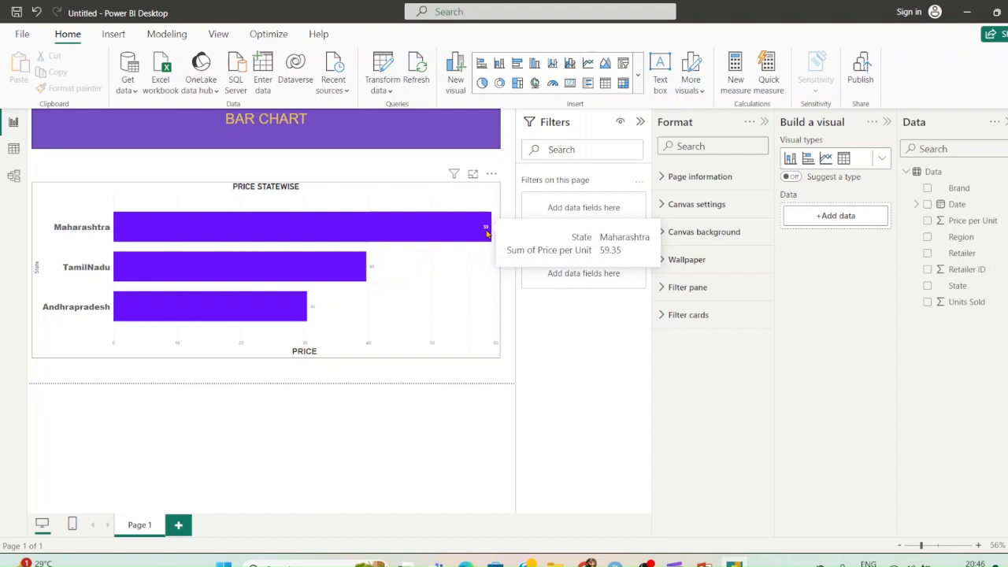
mouse_move(359, 274)
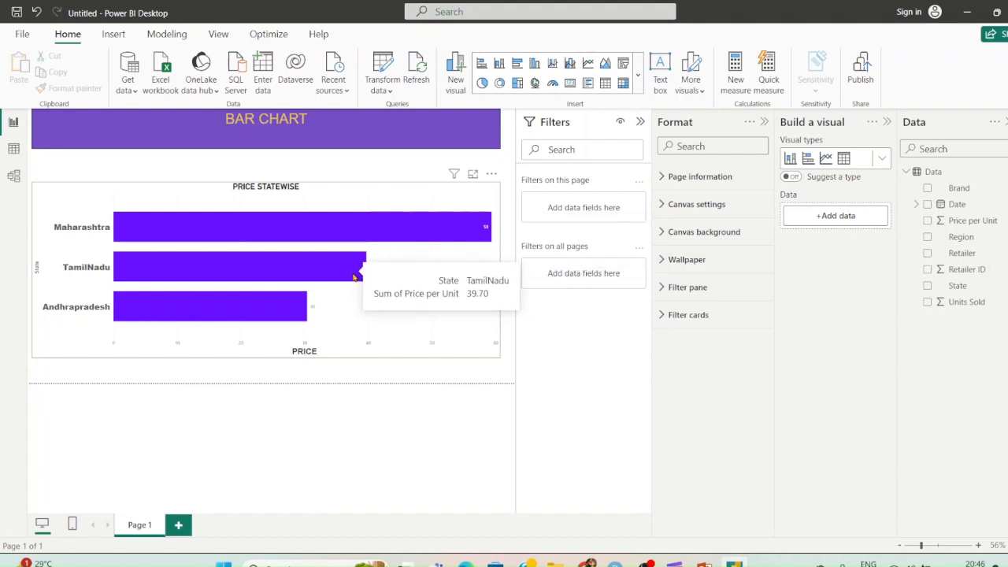
mouse_move(299, 318)
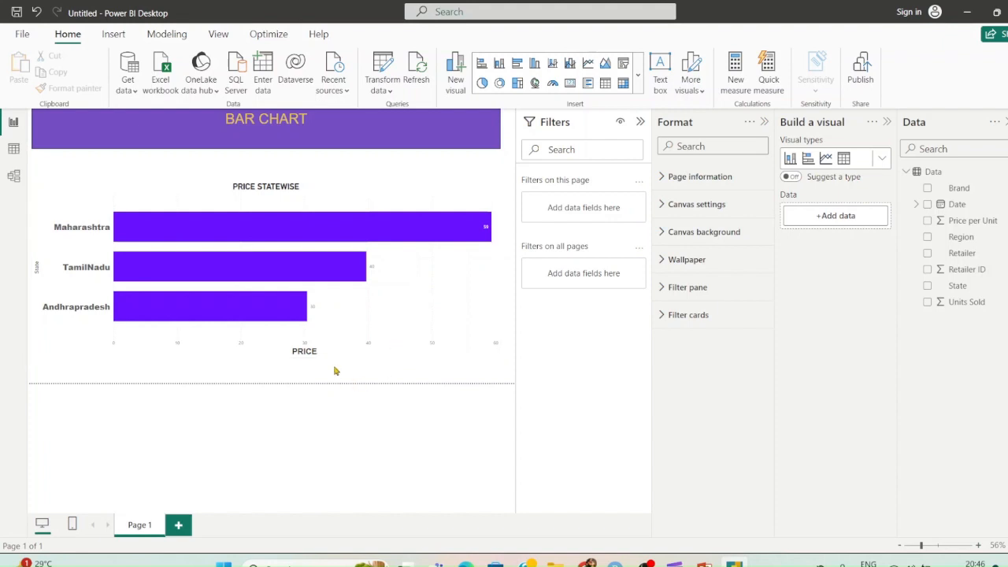
left_click(332, 195)
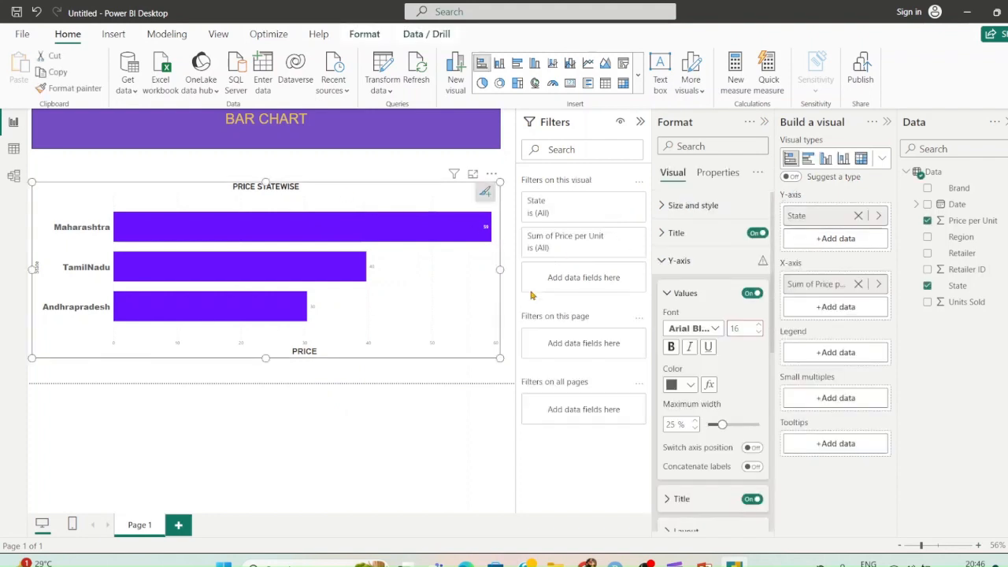